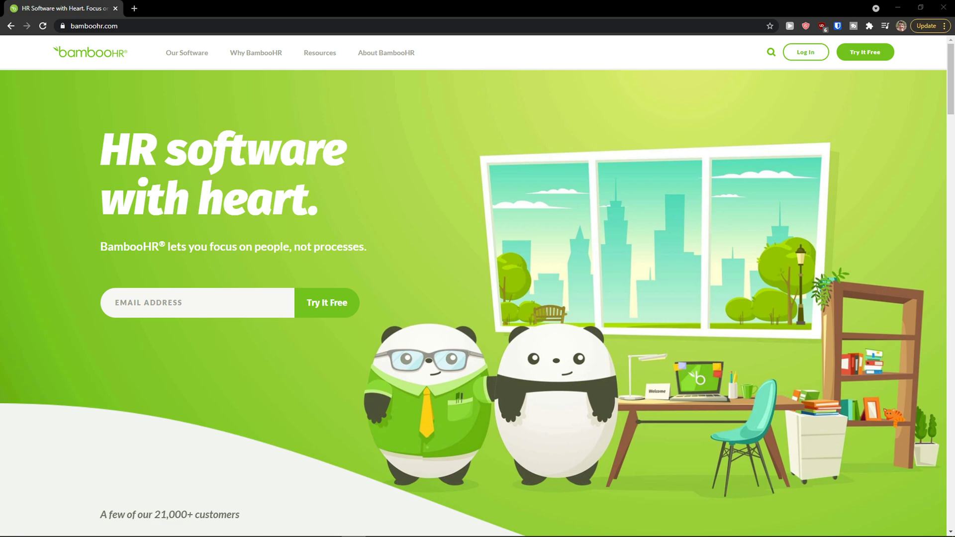
Start the free trial and fill step one with autofilled name, work e-mail and a password.
{"action": "scroll", "coordinate": [240, 329], "scroll_direction": "down", "scroll_amount": 1}
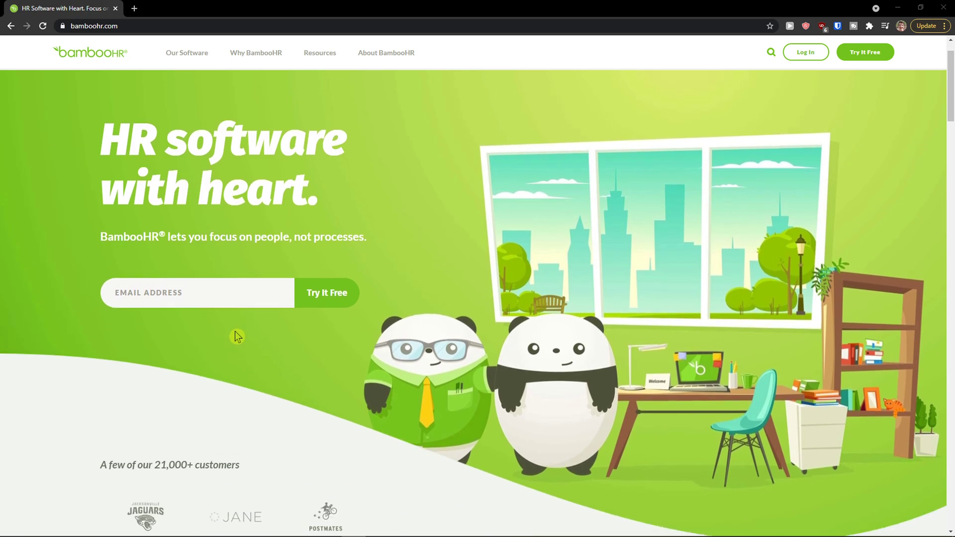
{"action": "scroll", "coordinate": [236, 337], "scroll_direction": "up", "scroll_amount": 1}
{"action": "scroll", "coordinate": [230, 334], "scroll_direction": "down", "scroll_amount": 1}
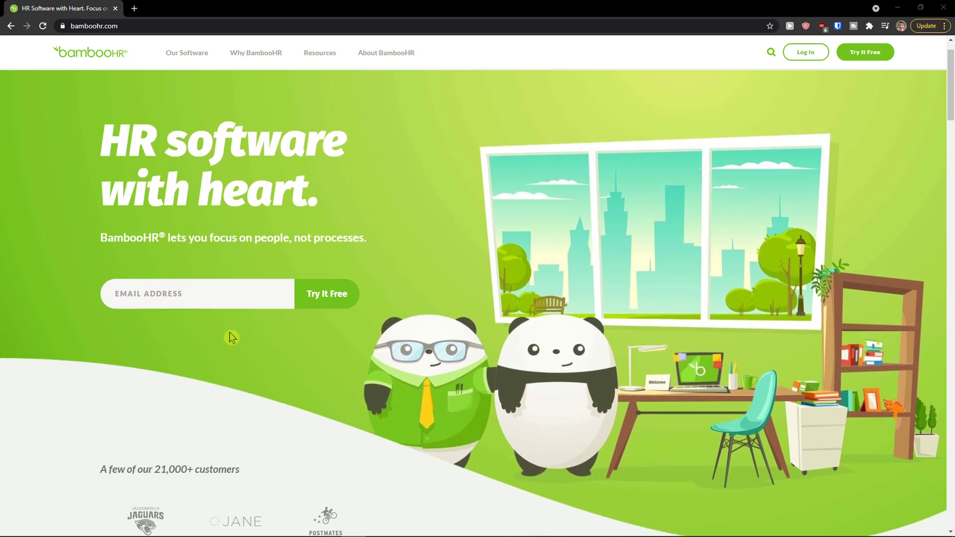
{"action": "scroll", "coordinate": [228, 333], "scroll_direction": "up", "scroll_amount": 1}
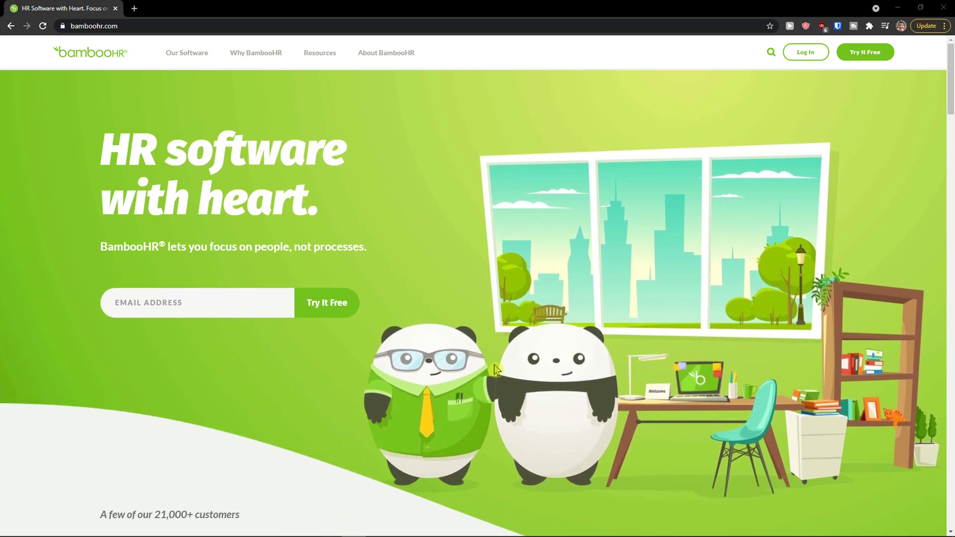
{"action": "left_click", "coordinate": [848, 53]}
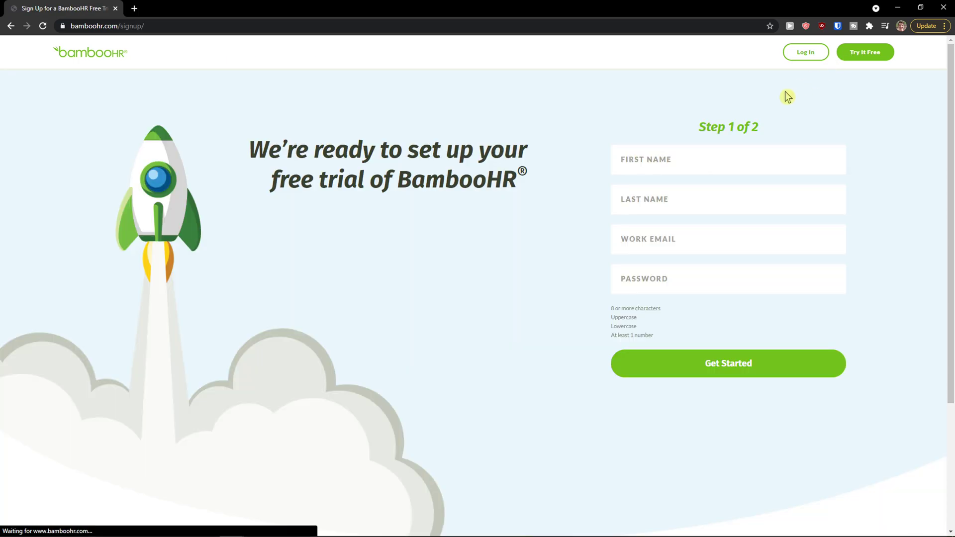
{"action": "left_click", "coordinate": [622, 163]}
{"action": "left_click", "coordinate": [674, 185]}
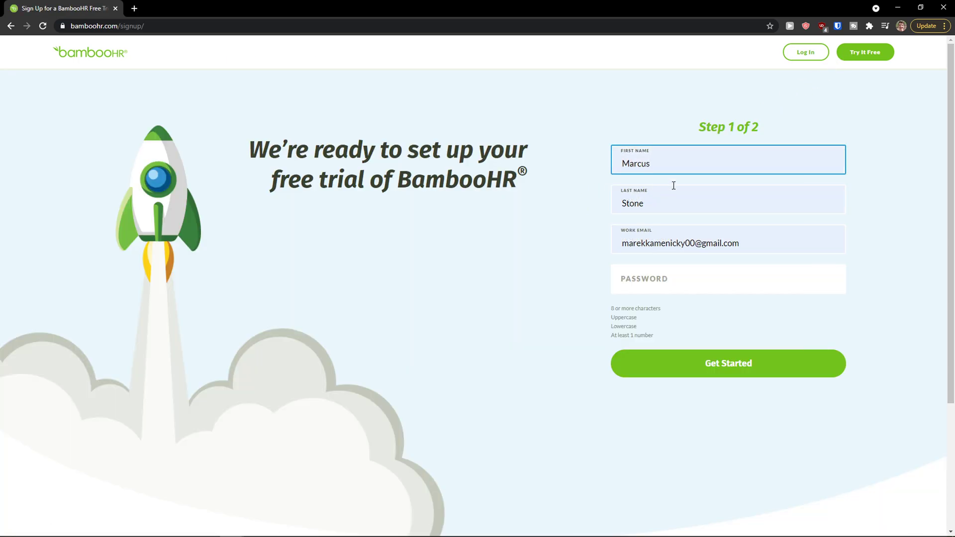
{"action": "left_click", "coordinate": [692, 248]}
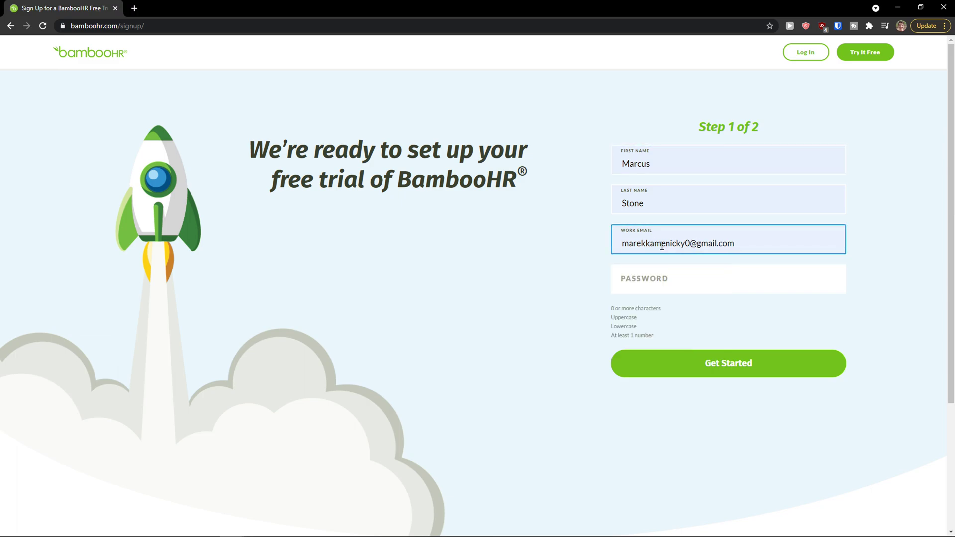
{"action": "left_click", "coordinate": [654, 277]}
{"action": "type", "text": "••••••••"}
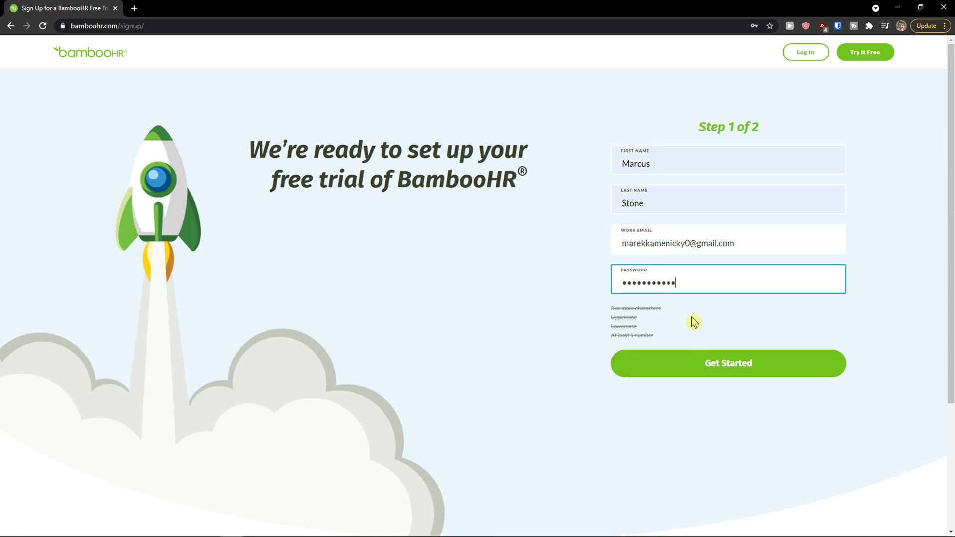
{"action": "left_click", "coordinate": [712, 362]}
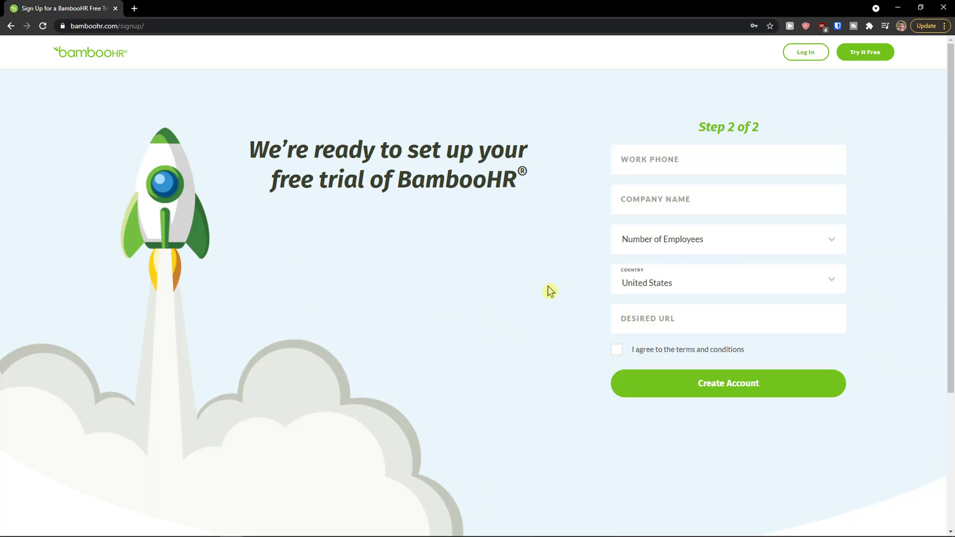
Fill step two: phone, company Sun wei s.r.o.1, Slovakia, 1 - 10 employees, site Sunwei, both agreements ticked.
{"action": "left_click", "coordinate": [654, 152]}
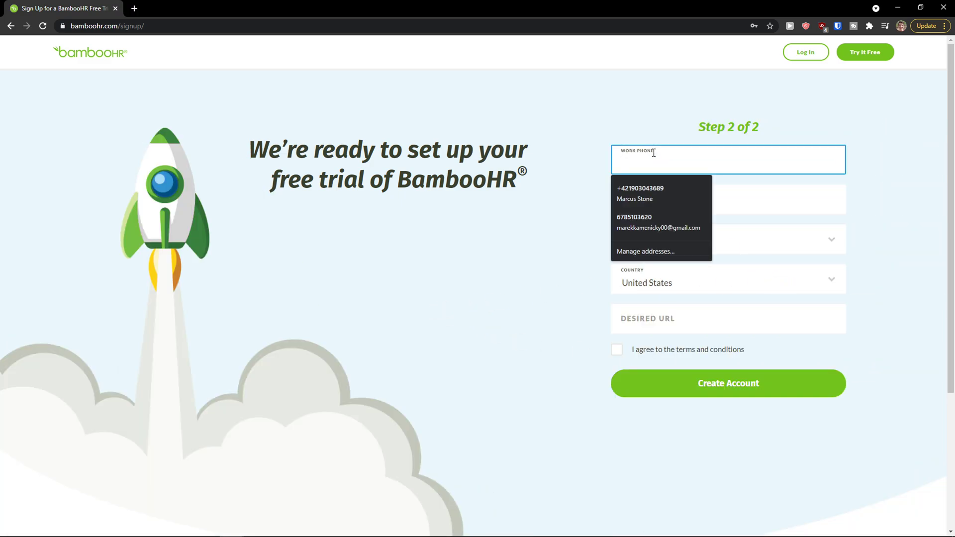
{"action": "left_click", "coordinate": [654, 191]}
{"action": "left_click", "coordinate": [655, 191]}
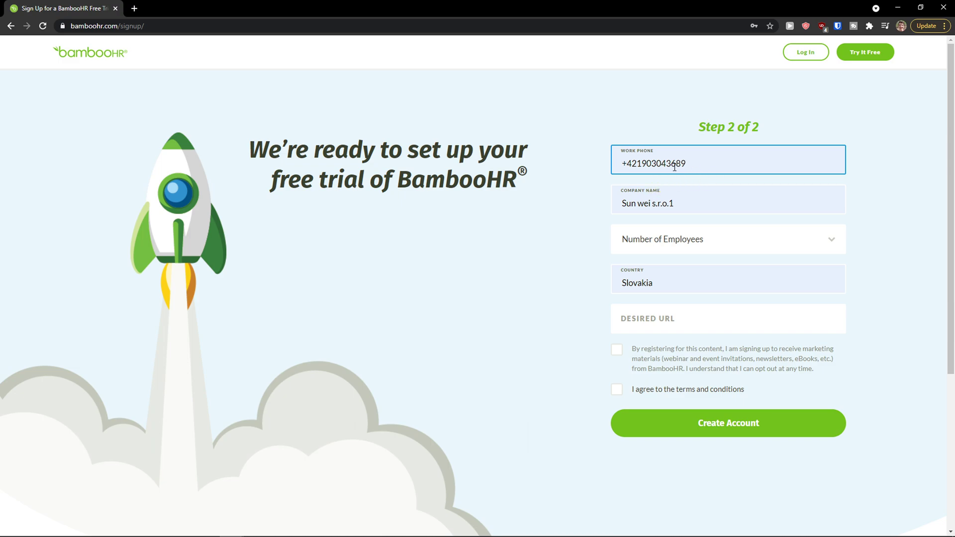
{"action": "left_click", "coordinate": [712, 238]}
{"action": "left_click", "coordinate": [680, 268]}
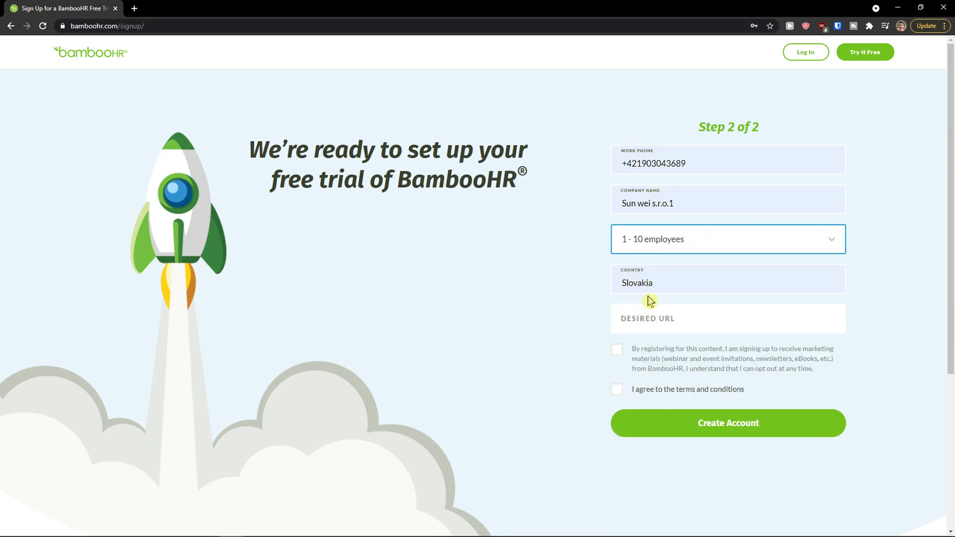
{"action": "left_click", "coordinate": [636, 323]}
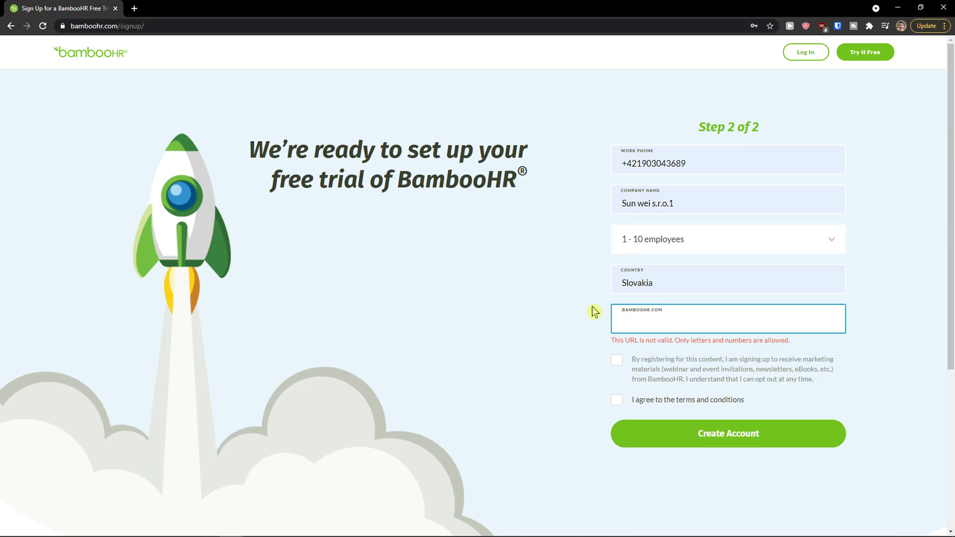
{"action": "left_click", "coordinate": [637, 319]}
{"action": "type", "text": "Sunwei"}
{"action": "left_click", "coordinate": [616, 400]}
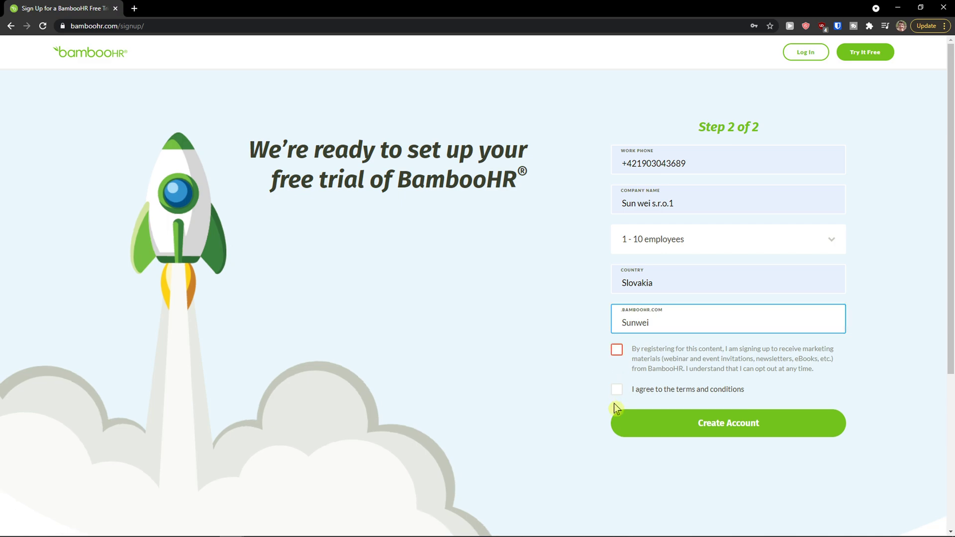
{"action": "left_click", "coordinate": [616, 392]}
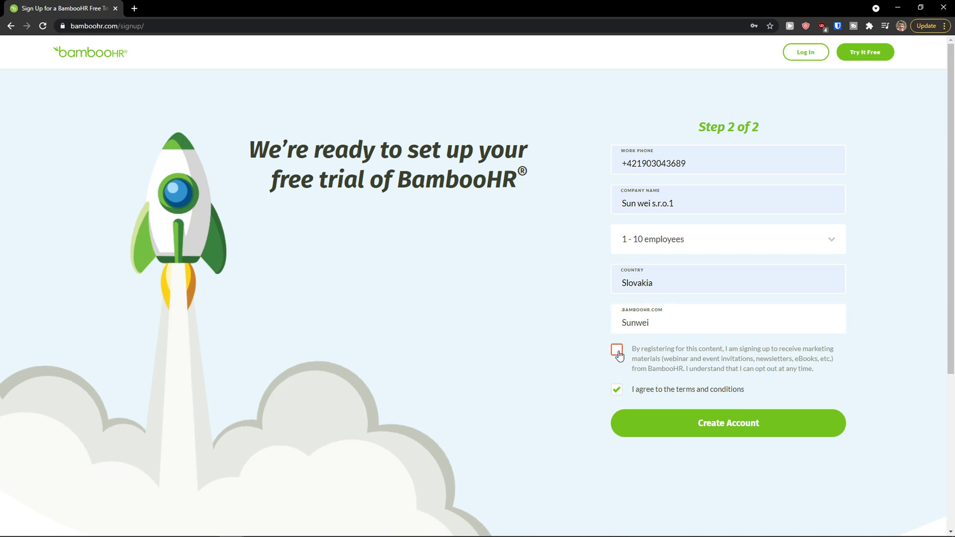
Create the trial account, wait for setup to finish, and decline both password-saving offers.
{"action": "left_click", "coordinate": [708, 435]}
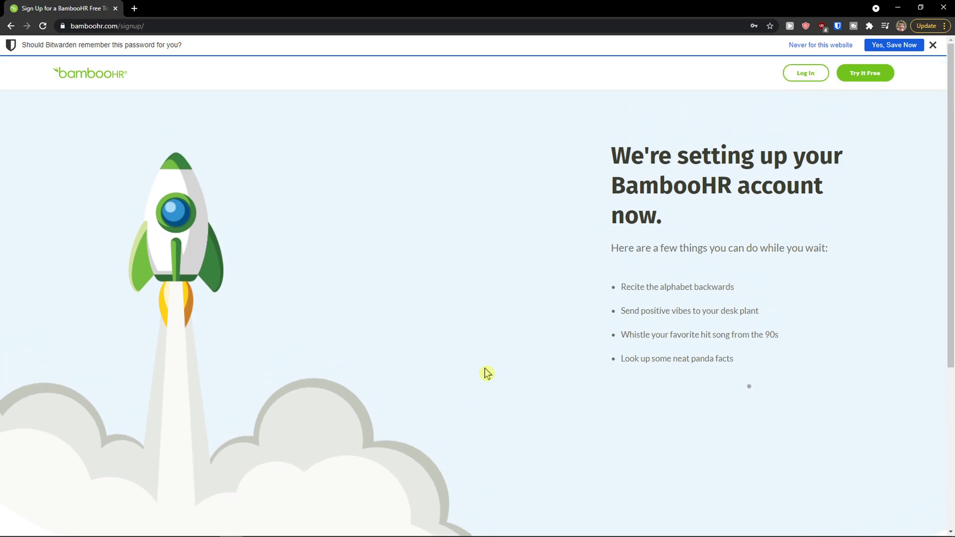
{"action": "left_click", "coordinate": [933, 45]}
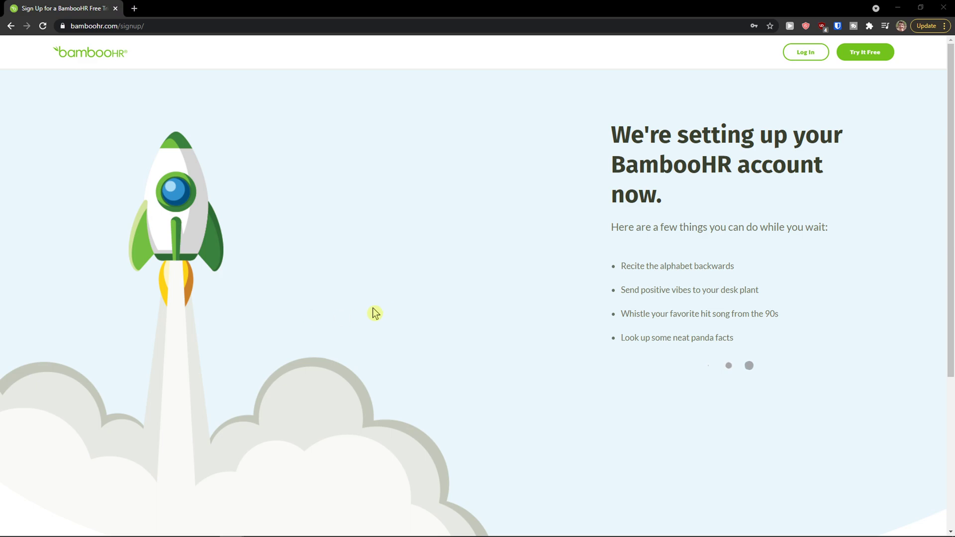
{"action": "triple_click", "coordinate": [729, 208]}
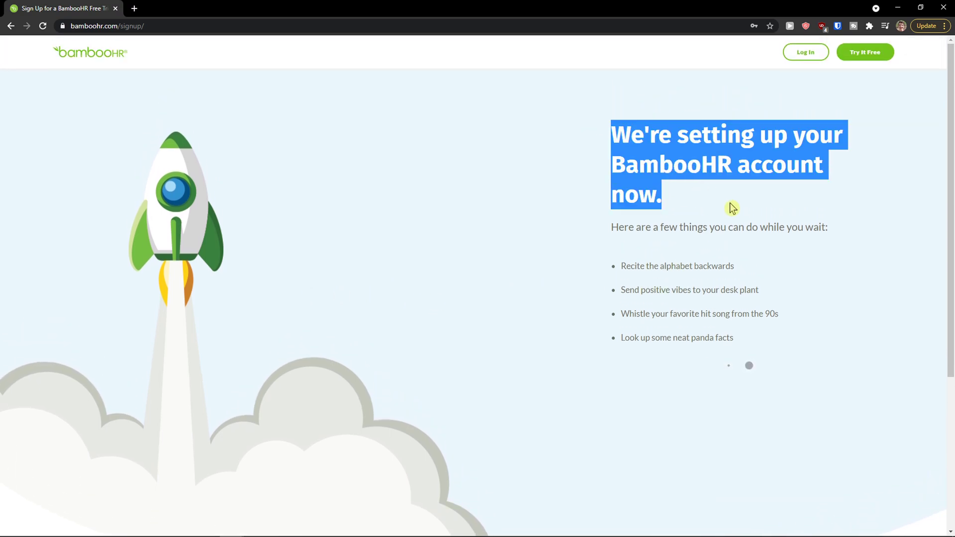
{"action": "left_click", "coordinate": [729, 209]}
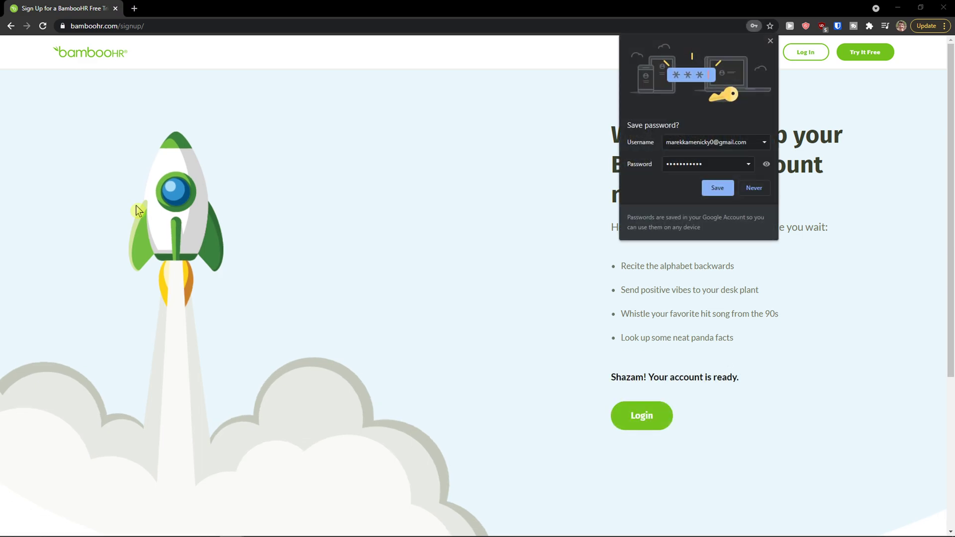
{"action": "left_click", "coordinate": [754, 188]}
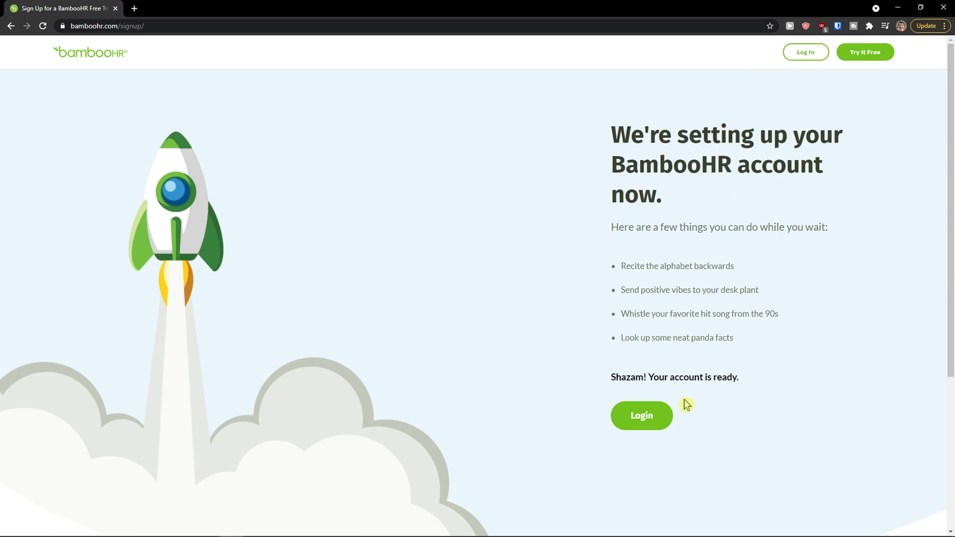
Sign in to the new trial site with the account's e-mail and password.
{"action": "left_click", "coordinate": [646, 421]}
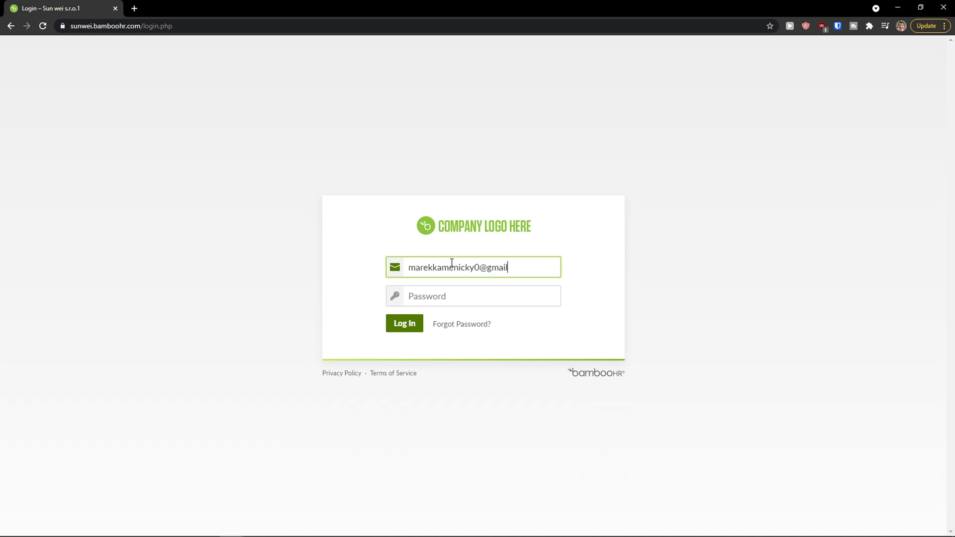
{"action": "key", "text": "Tab"}
{"action": "type", "text": "•••••••••"}
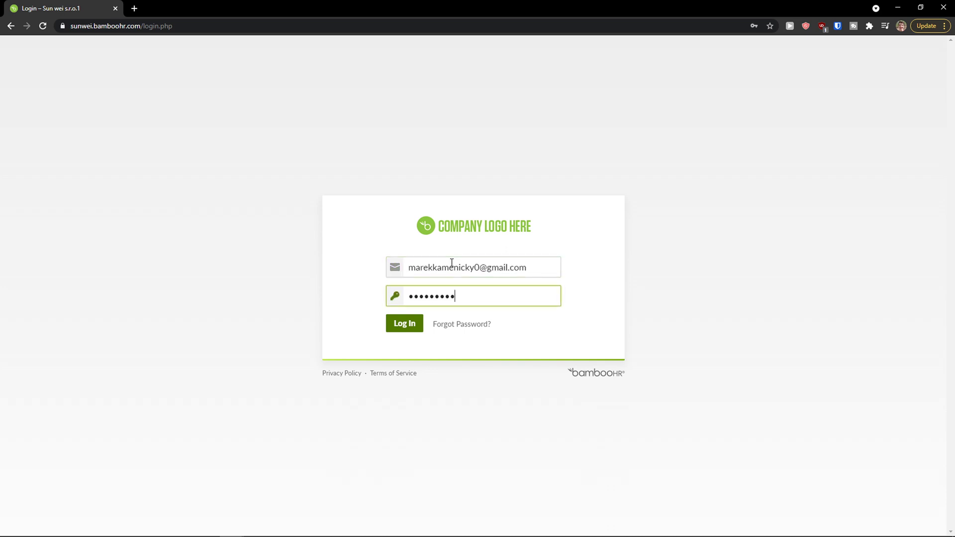
{"action": "type", "text": "••"}
{"action": "key", "text": "Return"}
{"action": "left_click", "coordinate": [936, 46]}
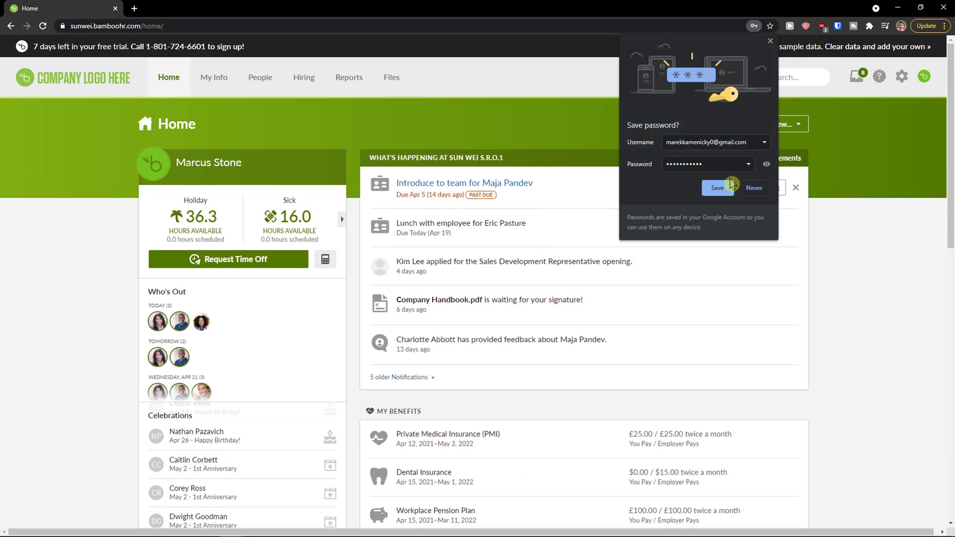
Save the login password, then scroll the Home dashboard's sample data down to the 85-employee Headcount Report.
{"action": "left_click", "coordinate": [730, 185]}
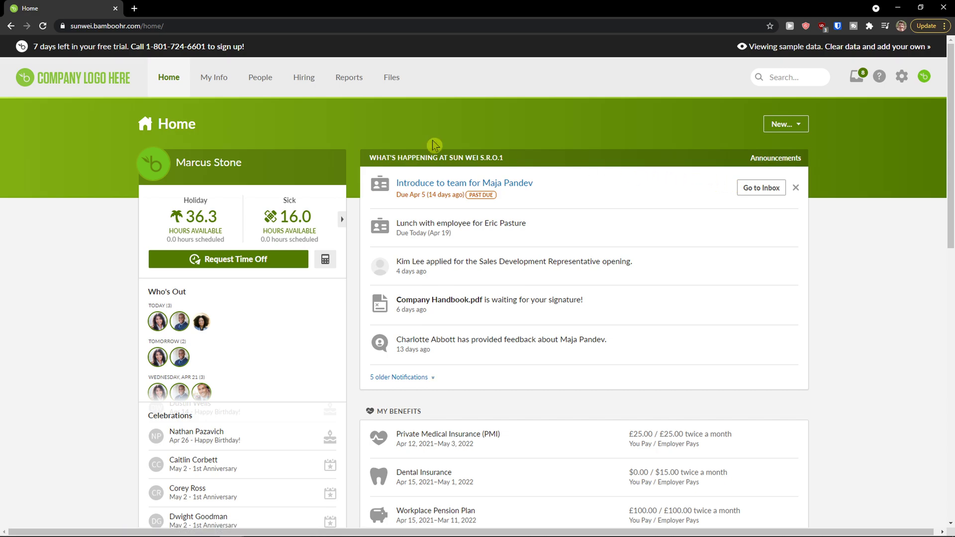
{"action": "scroll", "coordinate": [135, 140], "scroll_direction": "down", "scroll_amount": 1}
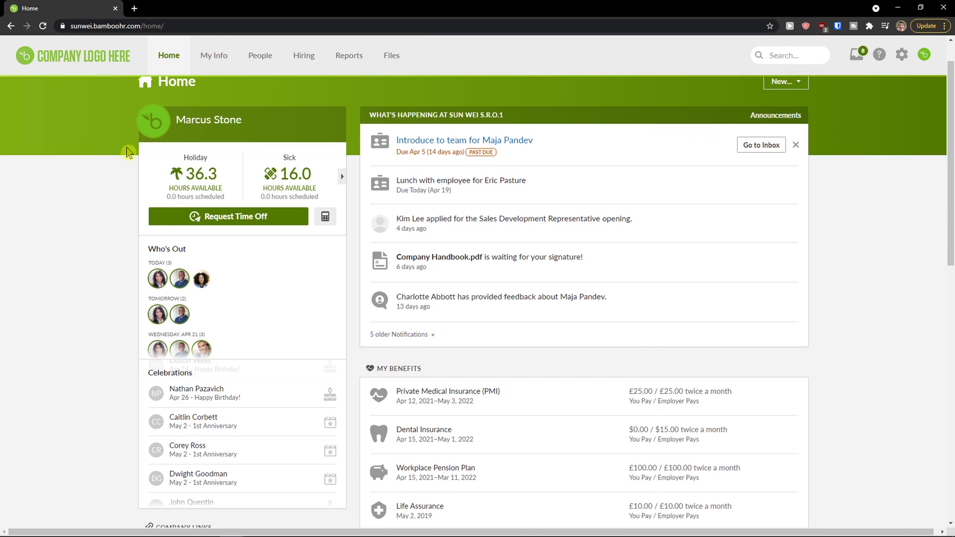
{"action": "scroll", "coordinate": [128, 152], "scroll_direction": "up", "scroll_amount": 1}
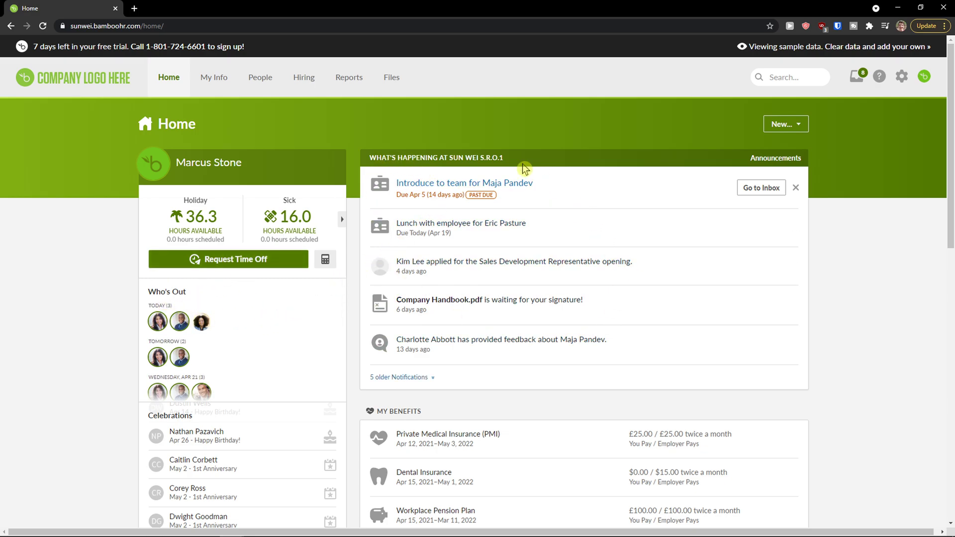
{"action": "scroll", "coordinate": [512, 324], "scroll_direction": "down", "scroll_amount": 1}
{"action": "scroll", "coordinate": [508, 324], "scroll_direction": "down", "scroll_amount": 2}
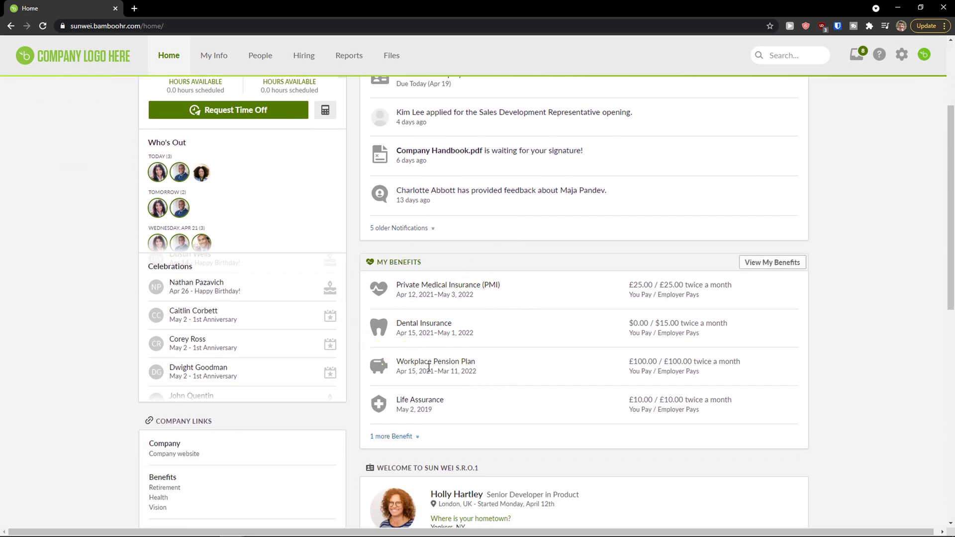
{"action": "scroll", "coordinate": [500, 299], "scroll_direction": "down", "scroll_amount": 2}
{"action": "scroll", "coordinate": [492, 286], "scroll_direction": "down", "scroll_amount": 3}
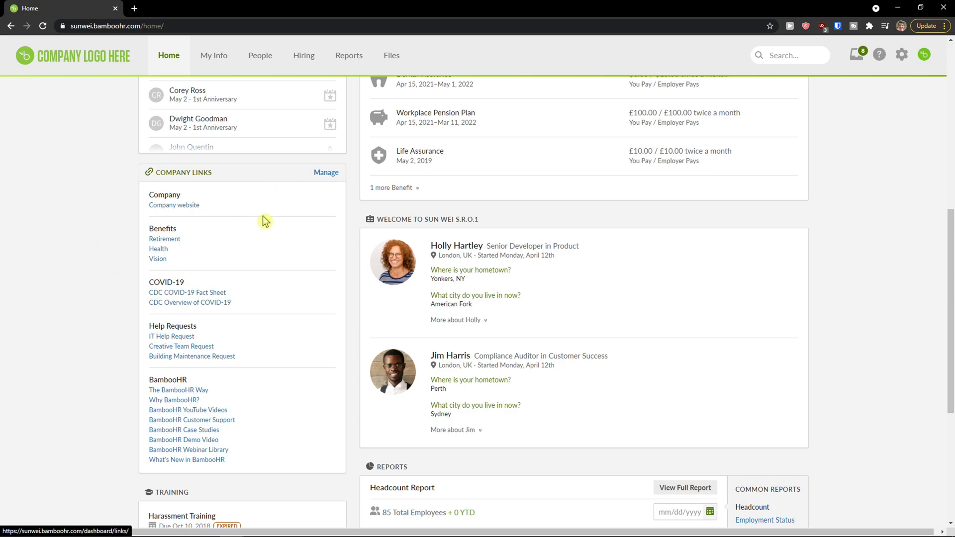
{"action": "scroll", "coordinate": [264, 224], "scroll_direction": "down", "scroll_amount": 2}
{"action": "scroll", "coordinate": [265, 229], "scroll_direction": "down", "scroll_amount": 2}
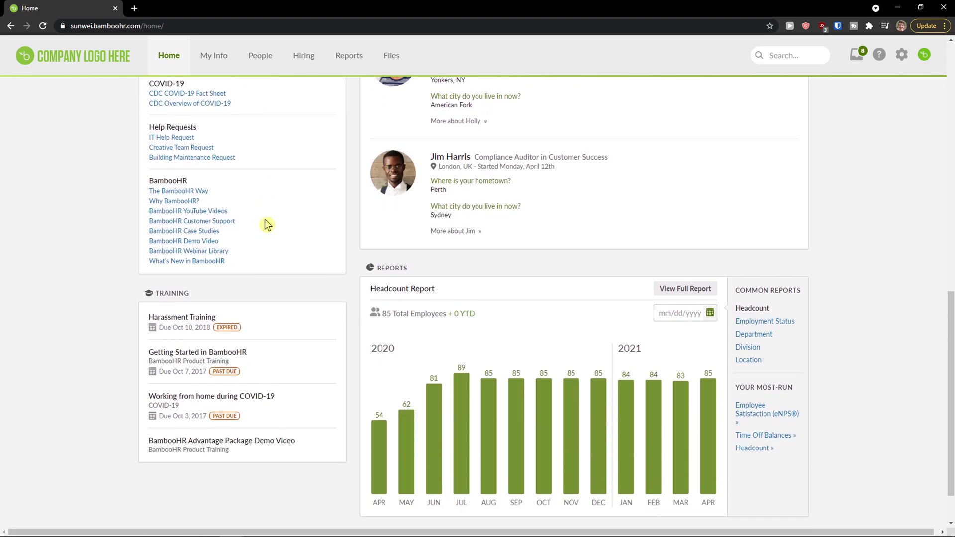
{"action": "scroll", "coordinate": [268, 225], "scroll_direction": "down", "scroll_amount": 1}
{"action": "scroll", "coordinate": [271, 221], "scroll_direction": "up", "scroll_amount": 7}
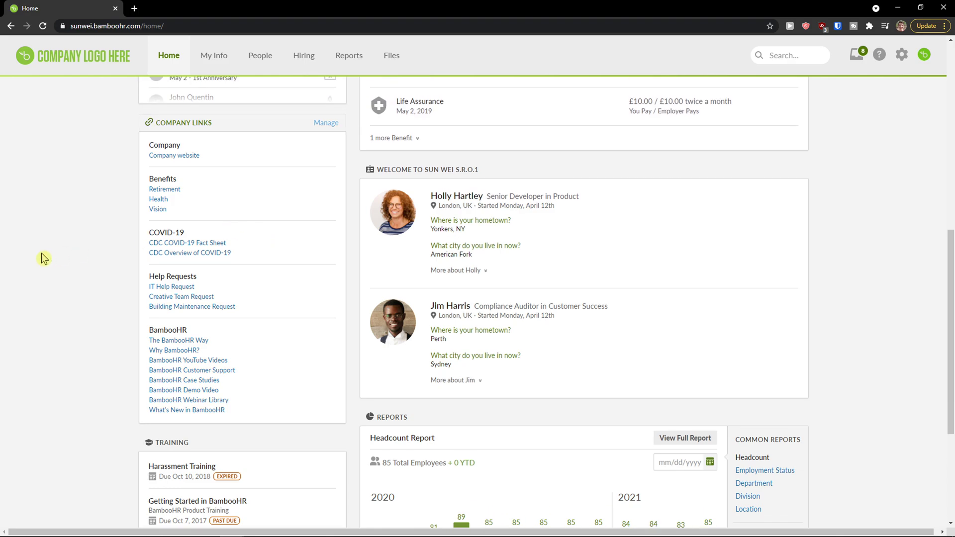
{"action": "scroll", "coordinate": [85, 189], "scroll_direction": "up", "scroll_amount": 6}
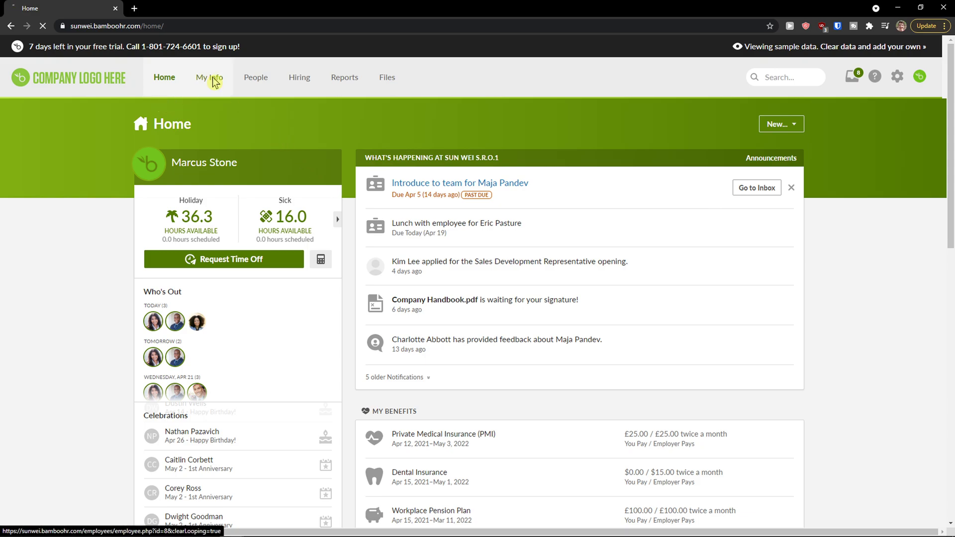
Open My Info's Job page and review hire date 09/30/2017, Full-Time status and compensation history.
{"action": "left_click", "coordinate": [213, 82]}
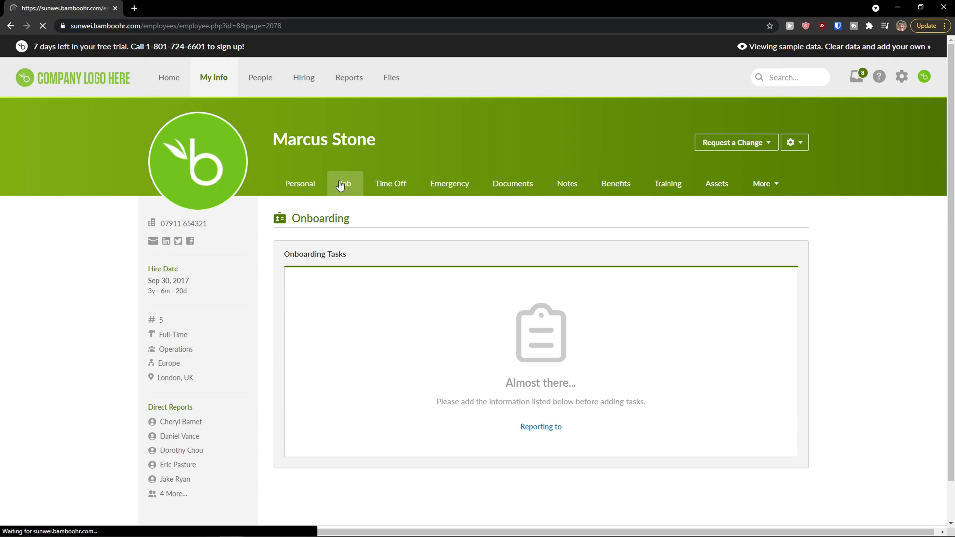
{"action": "scroll", "coordinate": [398, 245], "scroll_direction": "down", "scroll_amount": 1}
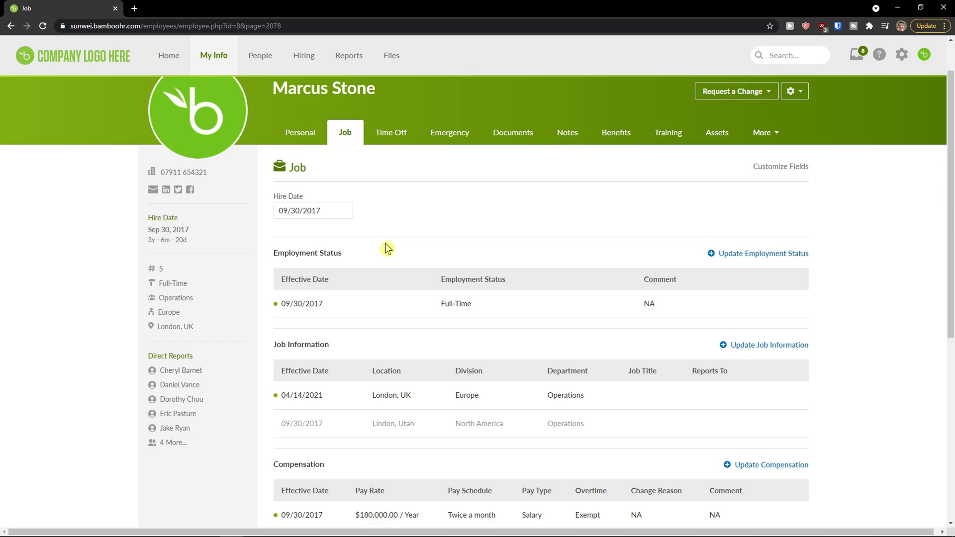
{"action": "key", "text": "ctrl+plus"}
{"action": "key", "text": "ctrl+plus"}
{"action": "key", "text": "ctrl+plus"}
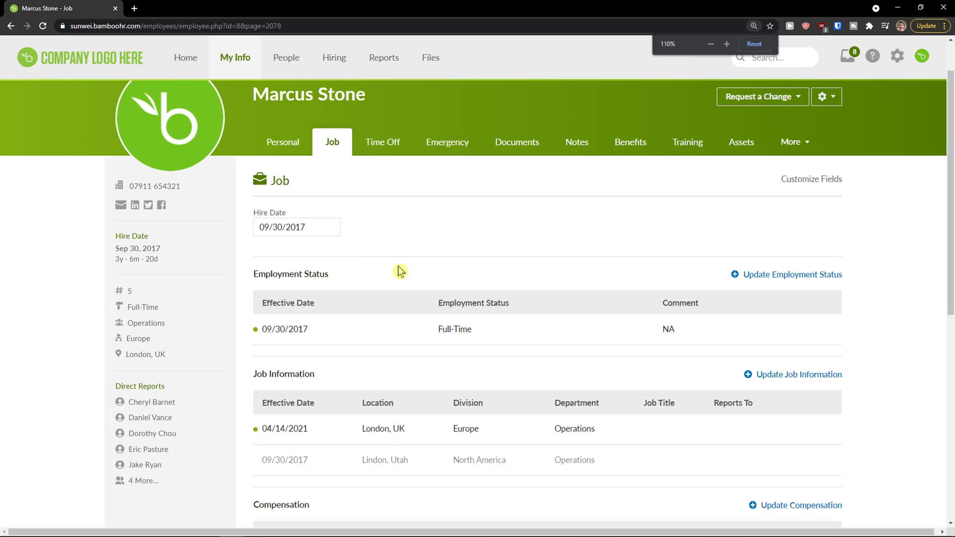
{"action": "scroll", "coordinate": [393, 271], "scroll_direction": "down", "scroll_amount": 3}
{"action": "scroll", "coordinate": [391, 274], "scroll_direction": "down", "scroll_amount": 4}
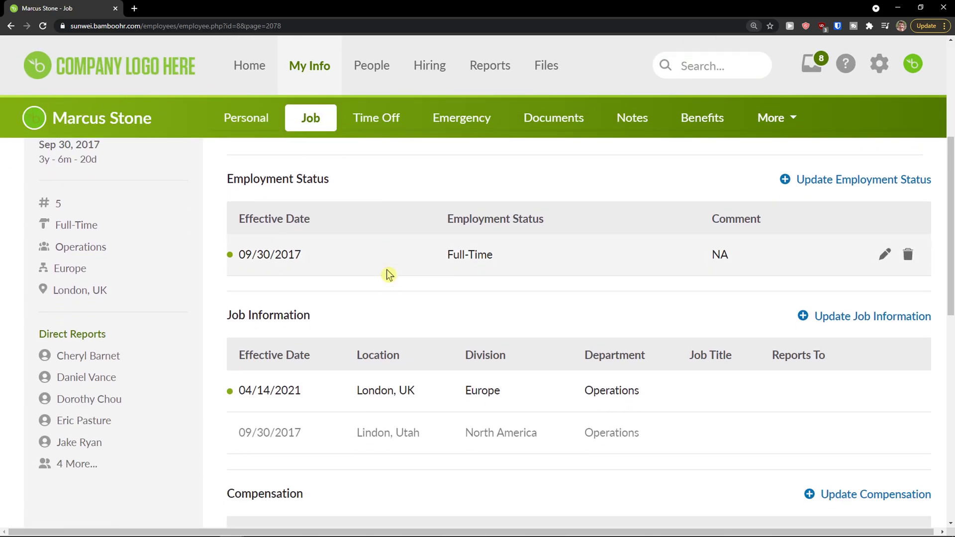
{"action": "scroll", "coordinate": [366, 264], "scroll_direction": "down", "scroll_amount": 3}
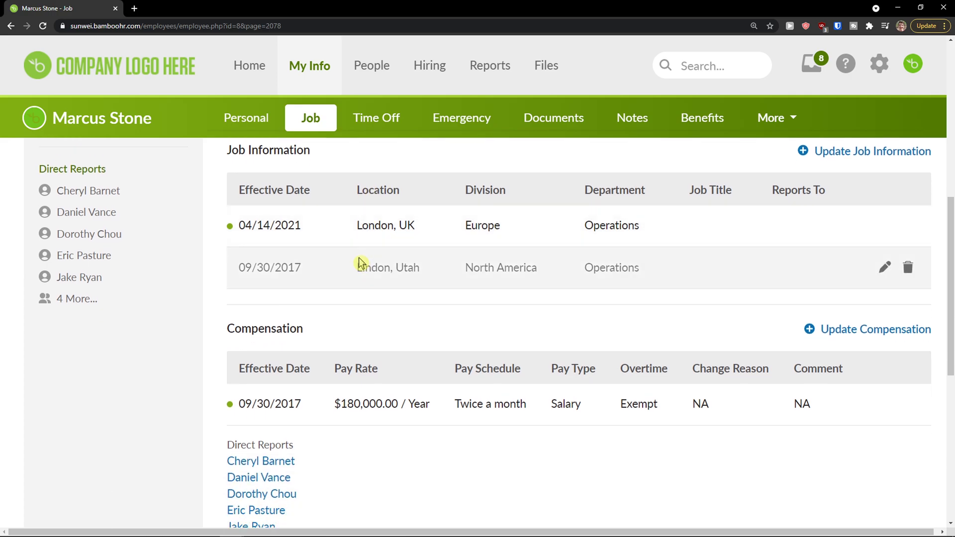
{"action": "scroll", "coordinate": [356, 263], "scroll_direction": "up", "scroll_amount": 7}
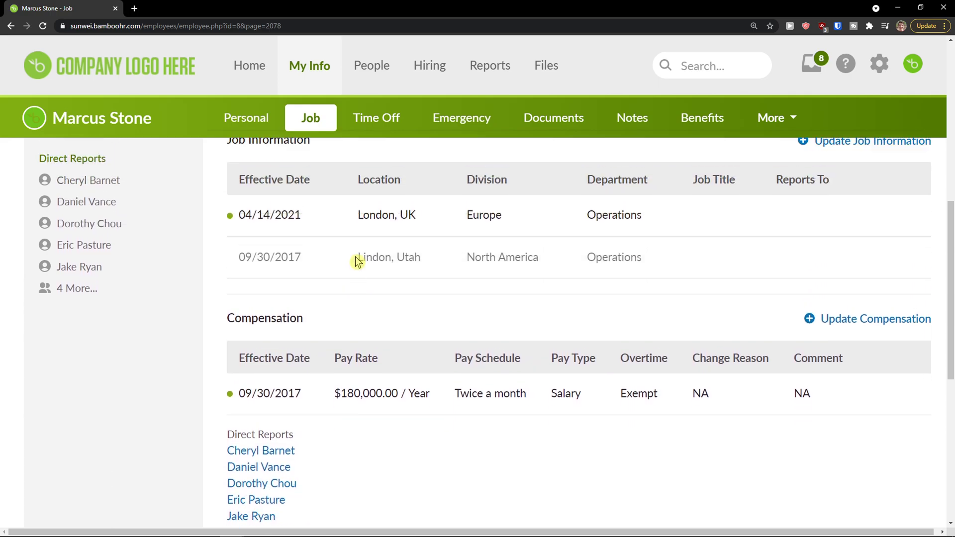
Open the Time Off tab and review 36.3 Holiday hours, 16 Sick hours, bank holidays and 2021 history.
{"action": "scroll", "coordinate": [356, 261], "scroll_direction": "up", "scroll_amount": 3}
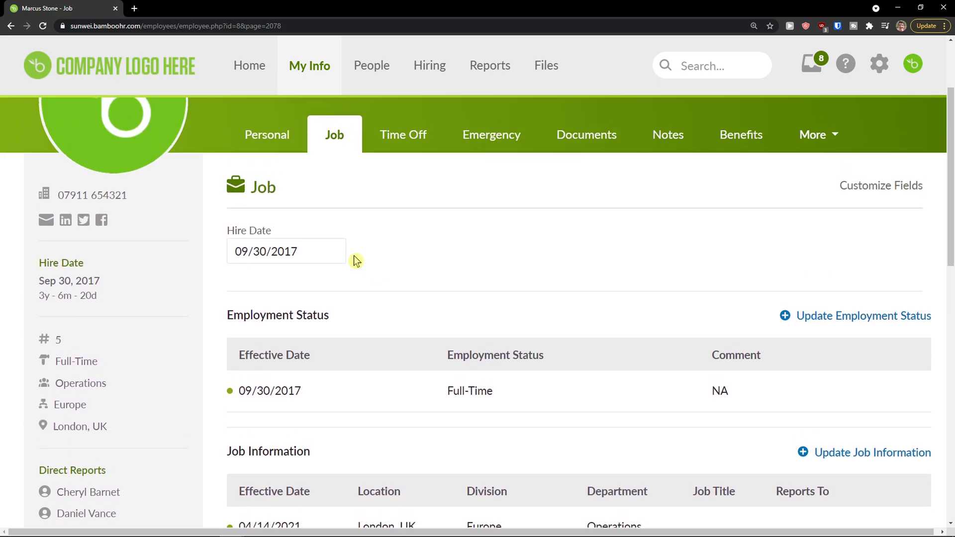
{"action": "left_click", "coordinate": [392, 239]}
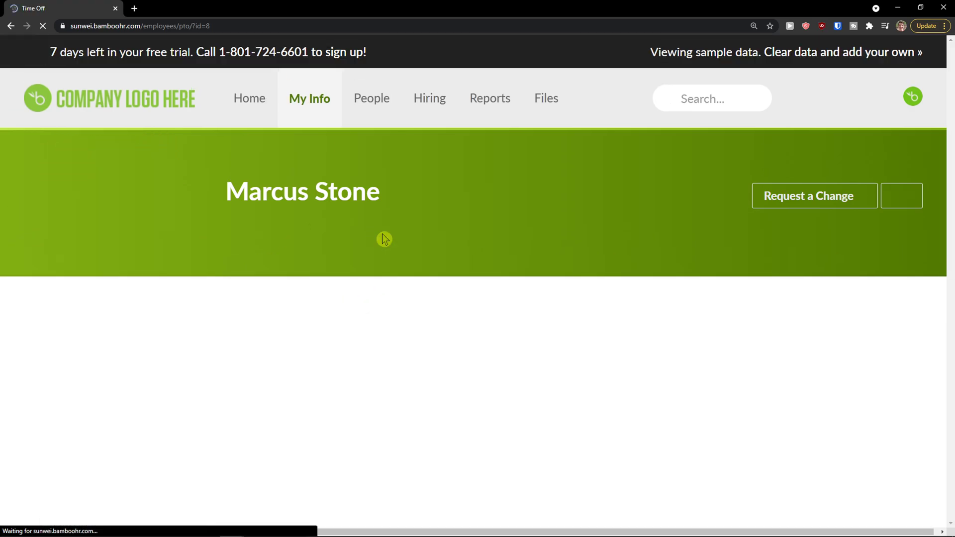
{"action": "key", "text": "ctrl+minus"}
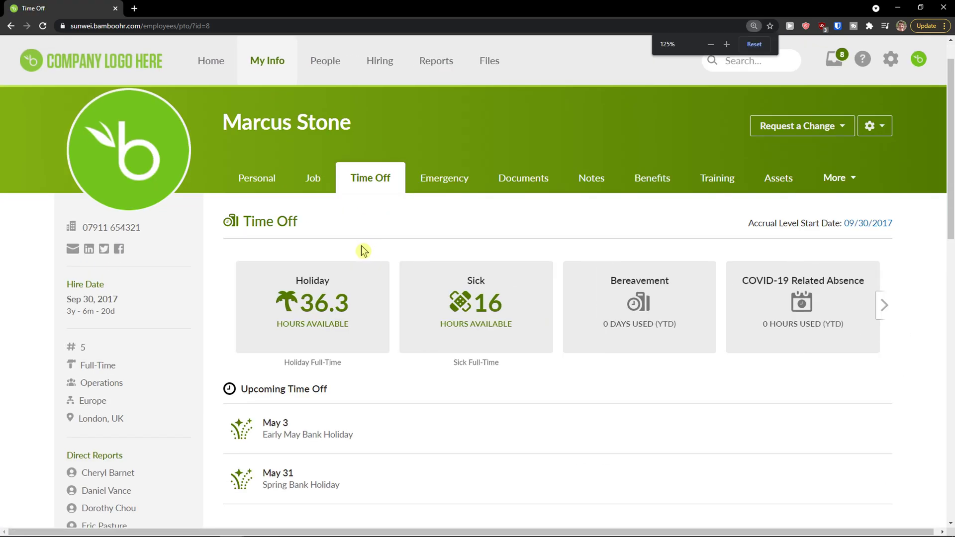
{"action": "scroll", "coordinate": [358, 250], "scroll_direction": "down", "scroll_amount": 1}
{"action": "mouse_move", "coordinate": [468, 259]}
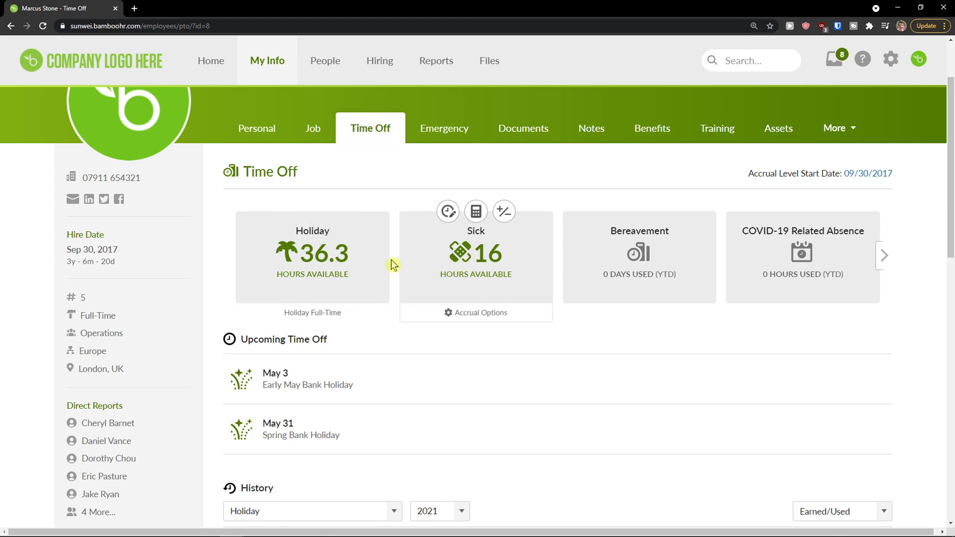
{"action": "mouse_move", "coordinate": [398, 297]}
{"action": "scroll", "coordinate": [378, 291], "scroll_direction": "down", "scroll_amount": 1}
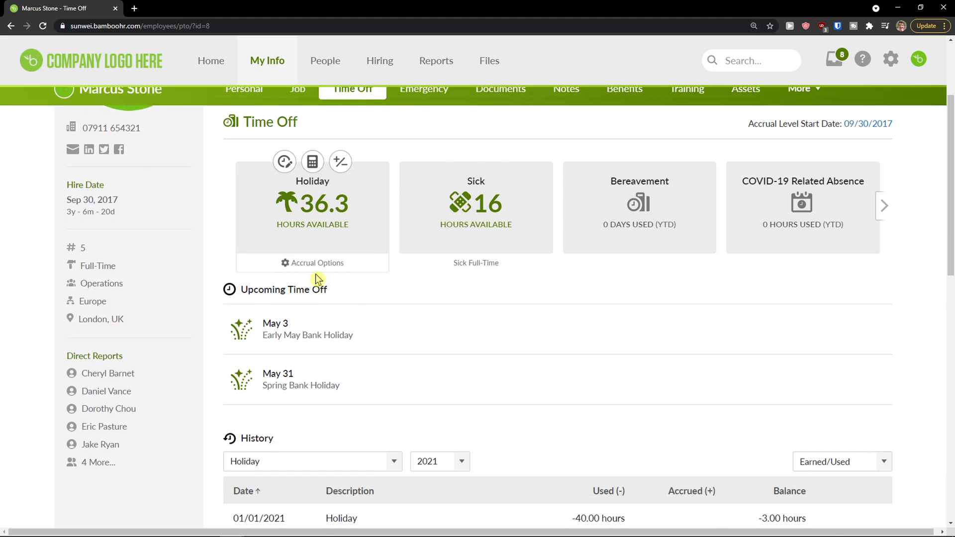
{"action": "scroll", "coordinate": [291, 303], "scroll_direction": "down", "scroll_amount": 1}
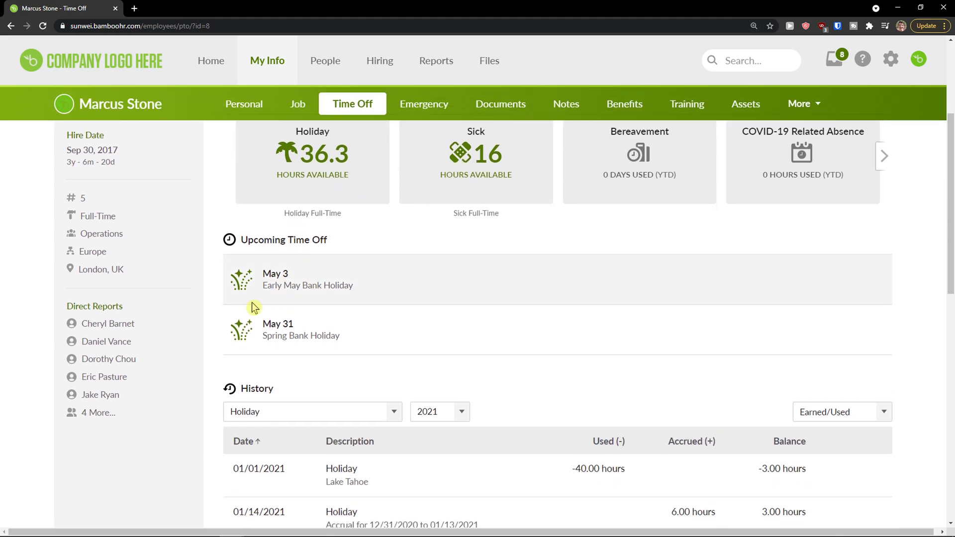
{"action": "scroll", "coordinate": [264, 297], "scroll_direction": "down", "scroll_amount": 1}
{"action": "scroll", "coordinate": [325, 323], "scroll_direction": "up", "scroll_amount": 4}
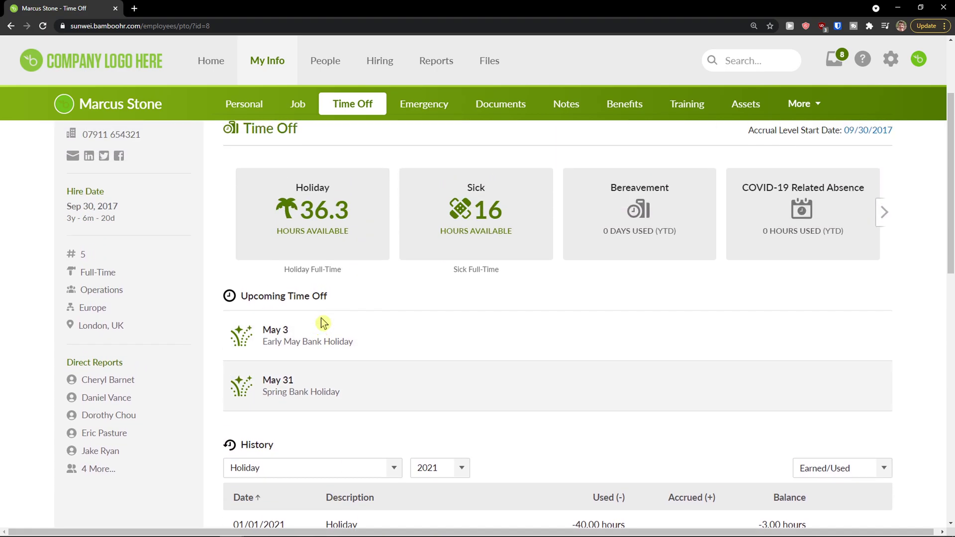
Open the Emergency tab and review the husband contact's phone numbers, e-mail and UK address.
{"action": "left_click", "coordinate": [446, 188]}
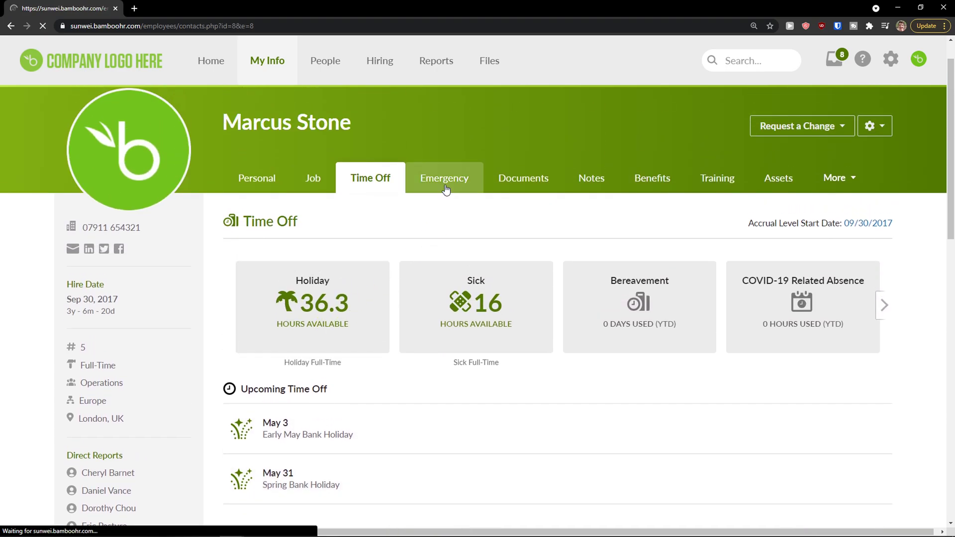
{"action": "scroll", "coordinate": [298, 274], "scroll_direction": "down", "scroll_amount": 1}
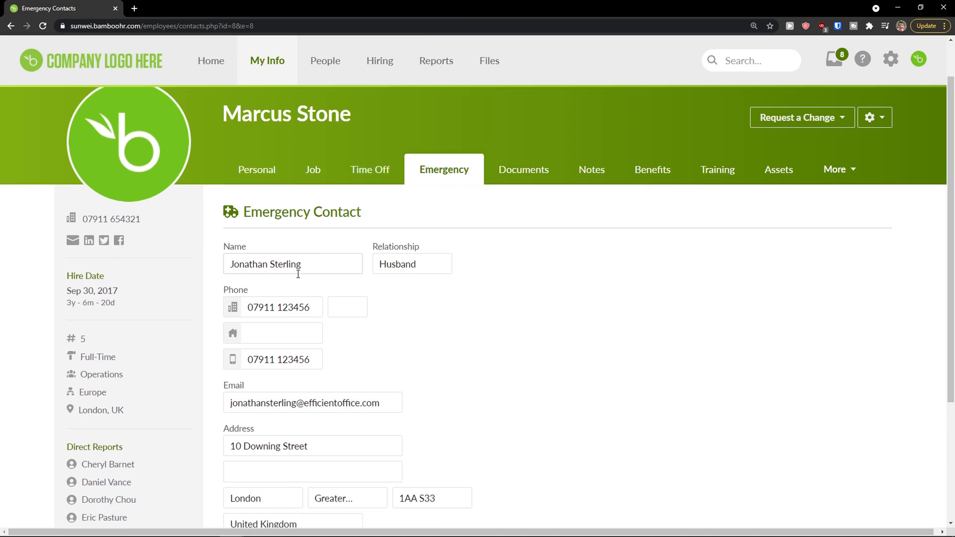
{"action": "scroll", "coordinate": [312, 269], "scroll_direction": "down", "scroll_amount": 1}
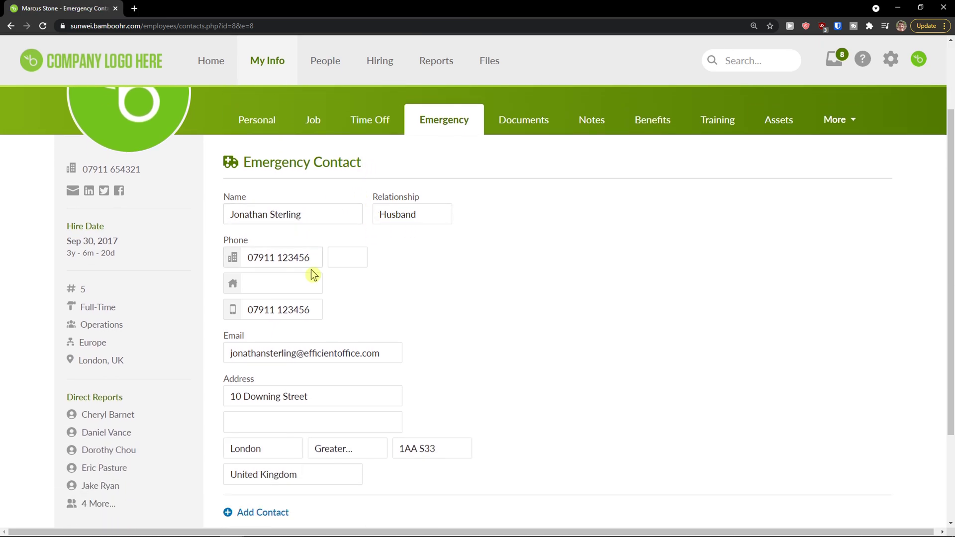
{"action": "scroll", "coordinate": [327, 271], "scroll_direction": "up", "scroll_amount": 1}
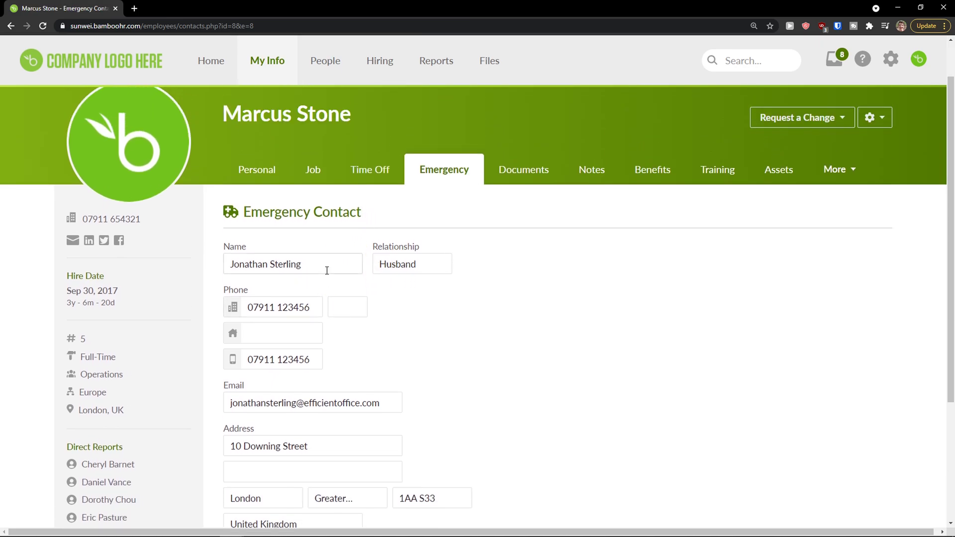
{"action": "scroll", "coordinate": [326, 273], "scroll_direction": "down", "scroll_amount": 3}
{"action": "scroll", "coordinate": [327, 274], "scroll_direction": "up", "scroll_amount": 2}
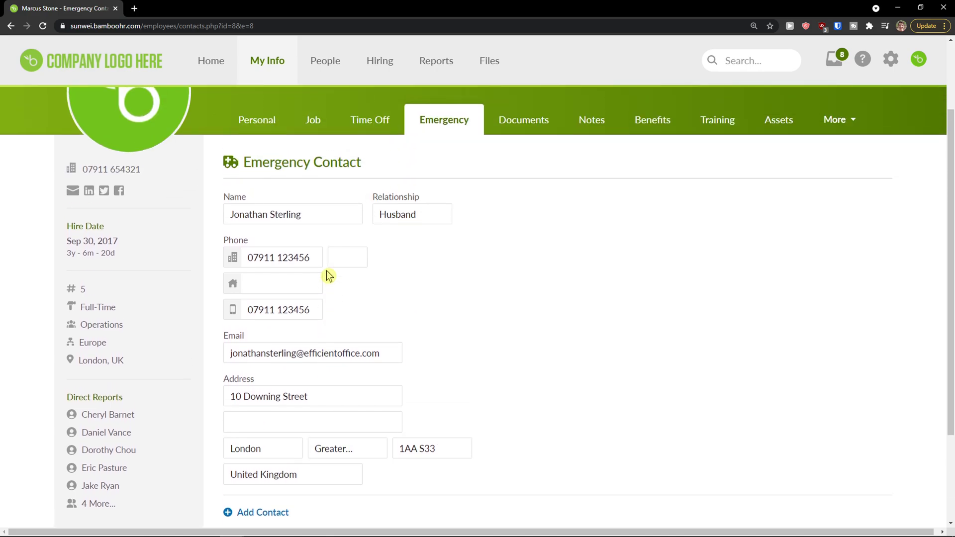
{"action": "scroll", "coordinate": [326, 273], "scroll_direction": "up", "scroll_amount": 2}
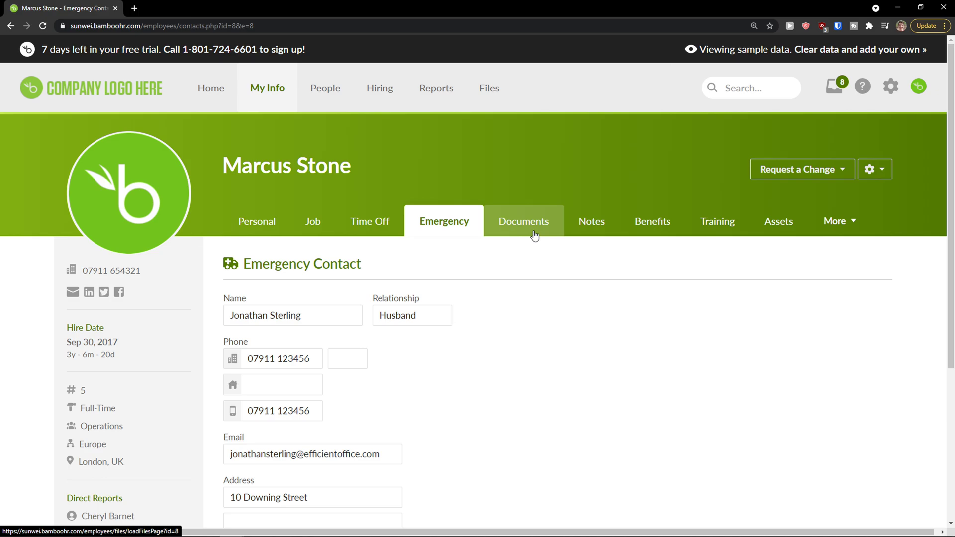
Go through Documents and the More menu to the employee's empty Notes page.
{"action": "left_click", "coordinate": [535, 234]}
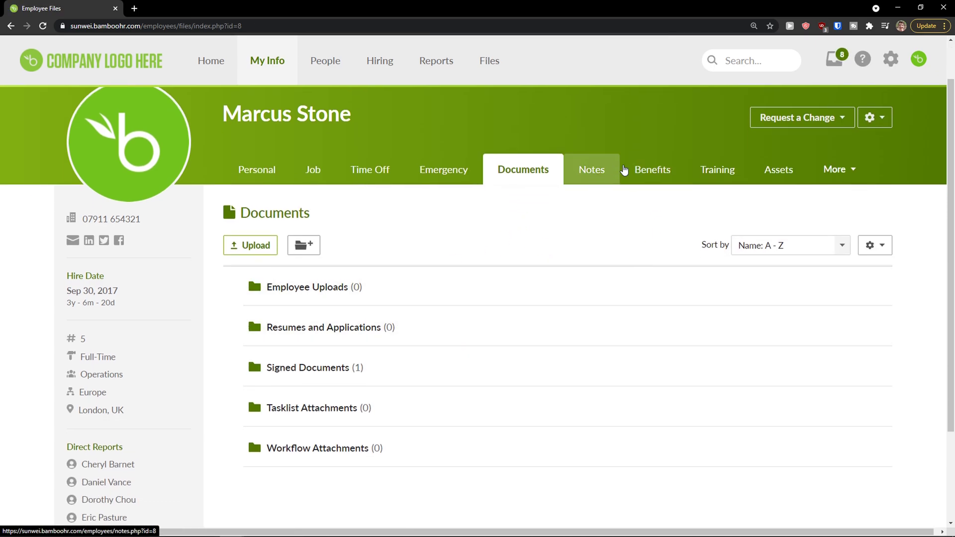
{"action": "left_click", "coordinate": [837, 170]}
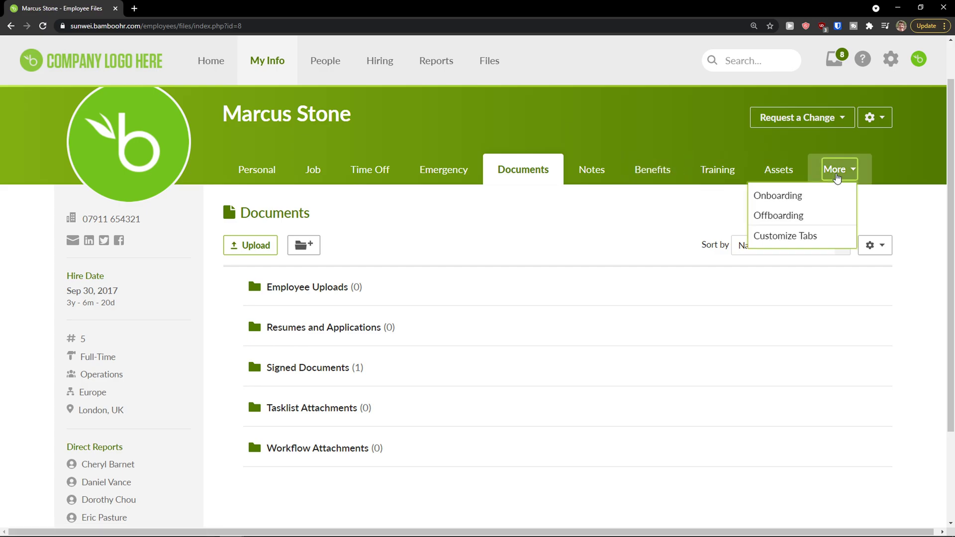
{"action": "left_click", "coordinate": [584, 178]}
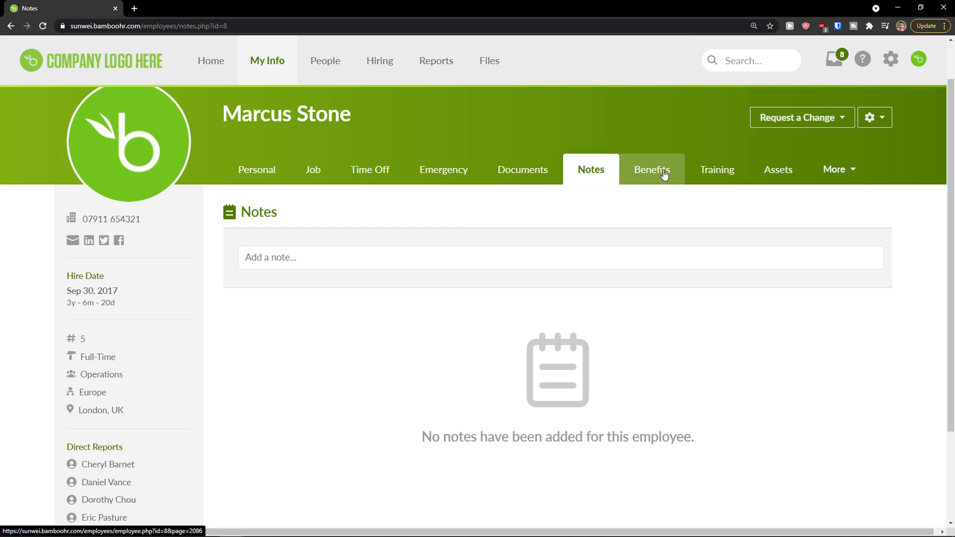
Open the Benefits page showing the UK Salary group's PMI, dental, pension and life assurance enrolments.
{"action": "left_click", "coordinate": [665, 171]}
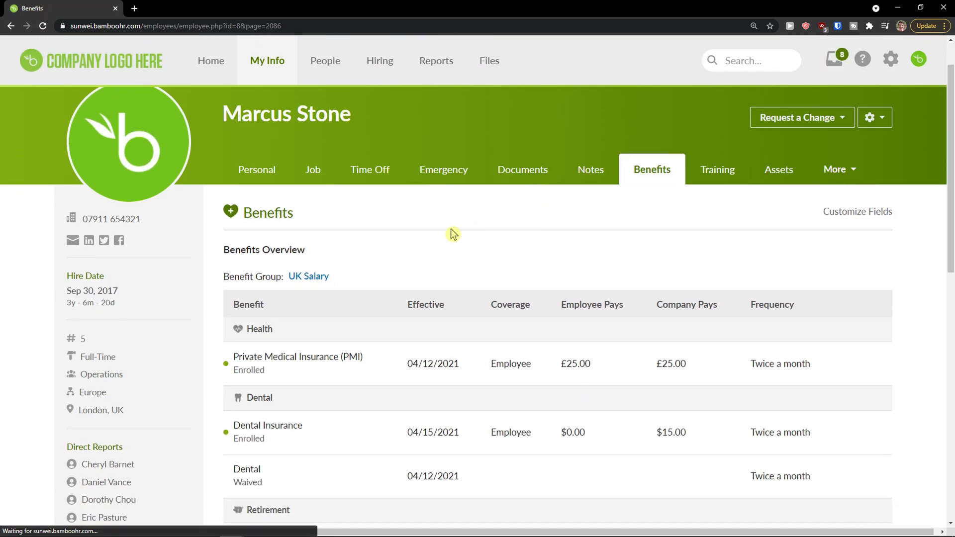
{"action": "scroll", "coordinate": [438, 238], "scroll_direction": "down", "scroll_amount": 2}
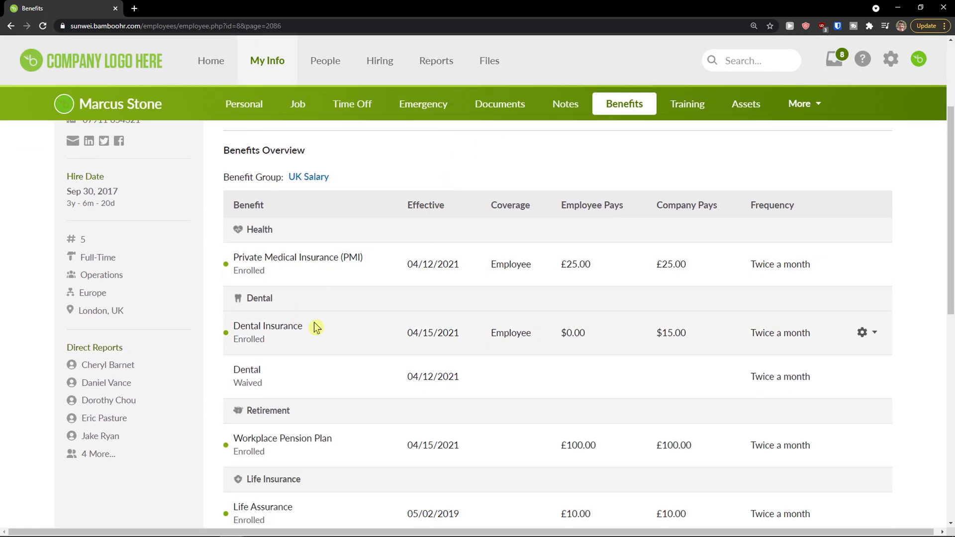
{"action": "scroll", "coordinate": [352, 357], "scroll_direction": "up", "scroll_amount": 1}
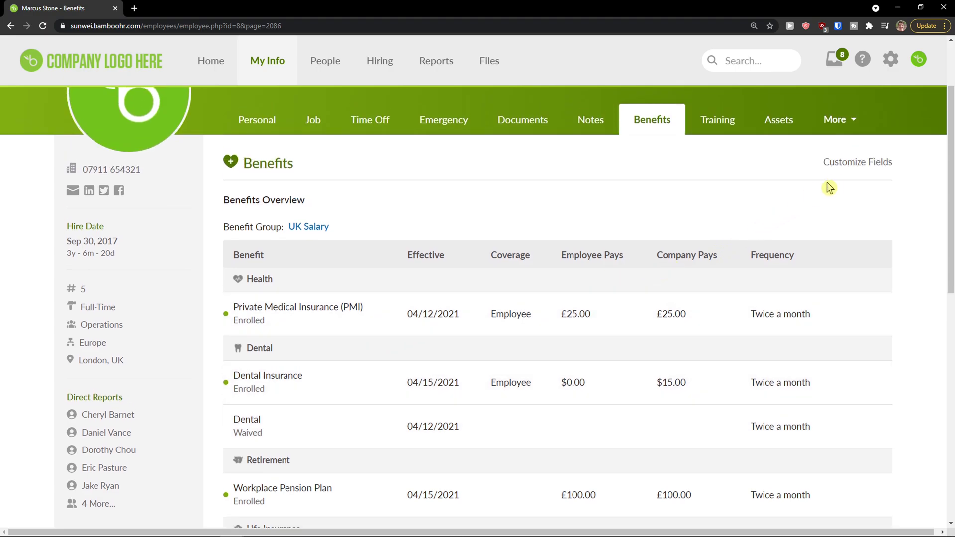
Review the benefit fields in Customize Fields, close it unchanged, and scroll down to the PMI enrolment.
{"action": "left_click", "coordinate": [857, 164]}
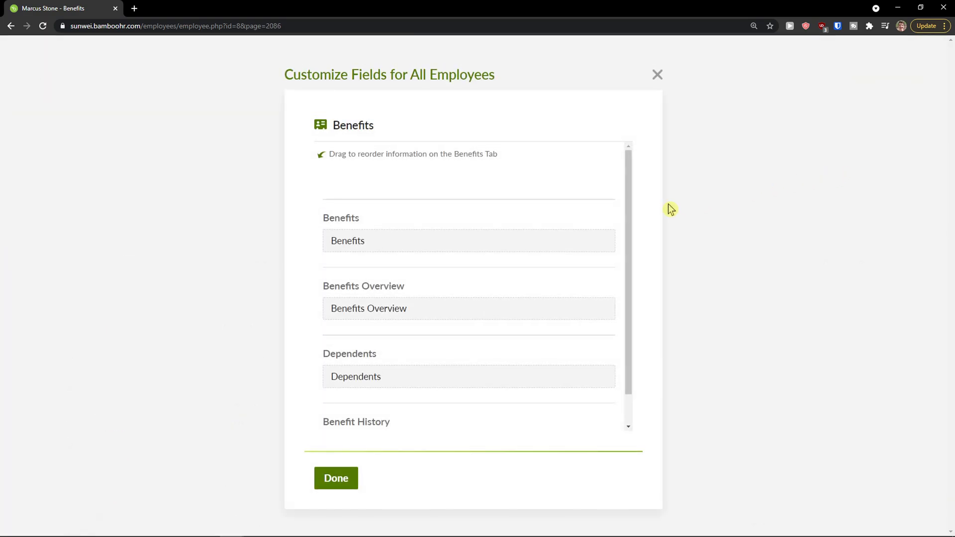
{"action": "scroll", "coordinate": [514, 258], "scroll_direction": "down", "scroll_amount": 1}
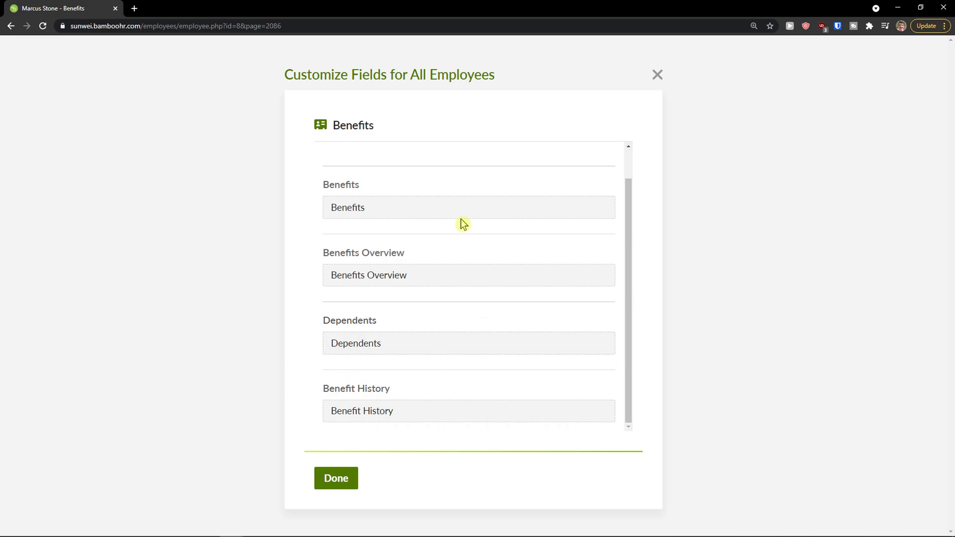
{"action": "scroll", "coordinate": [547, 179], "scroll_direction": "up", "scroll_amount": 1}
{"action": "left_click", "coordinate": [656, 75]}
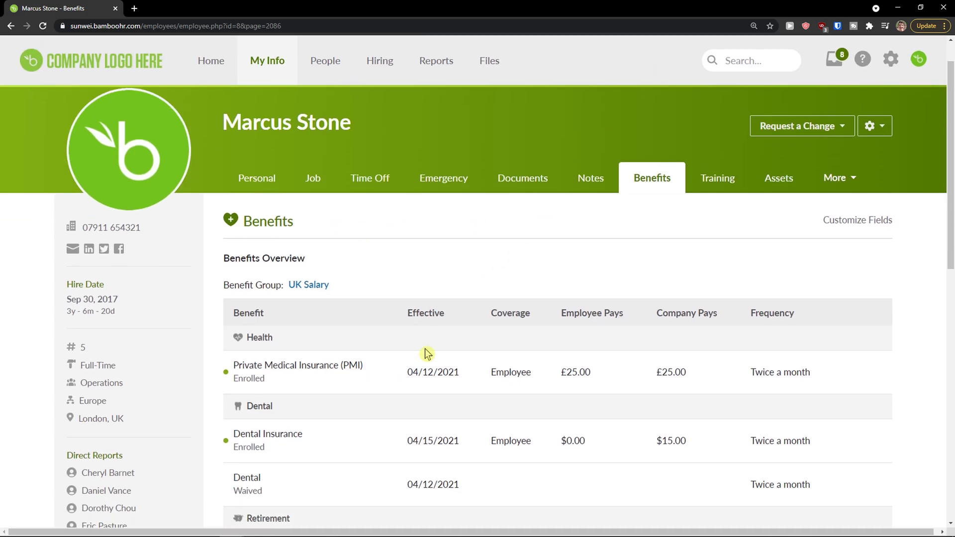
{"action": "scroll", "coordinate": [426, 354], "scroll_direction": "down", "scroll_amount": 1}
{"action": "mouse_move", "coordinate": [697, 380]}
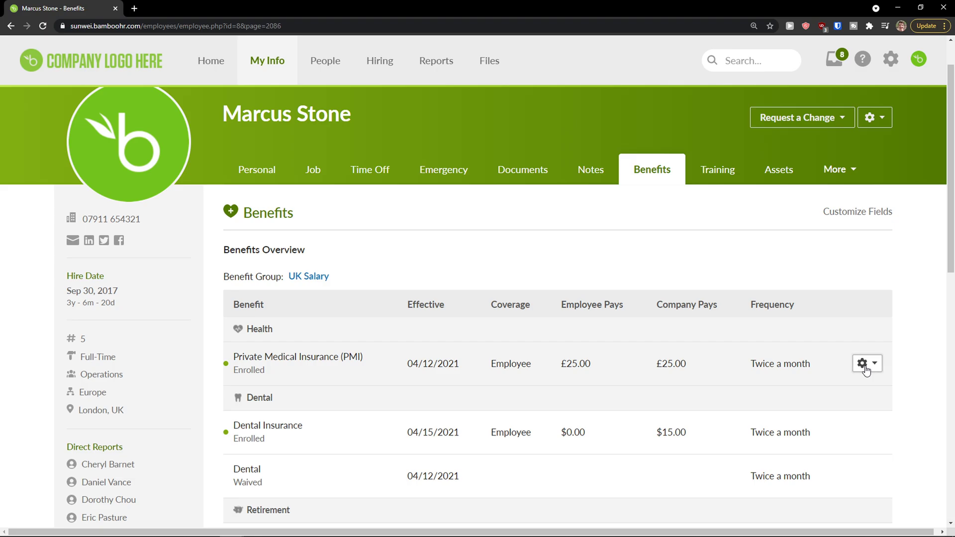
Open the PMI enrollment editor, keep Employee coverage, and cancel without saving.
{"action": "left_click", "coordinate": [866, 371]}
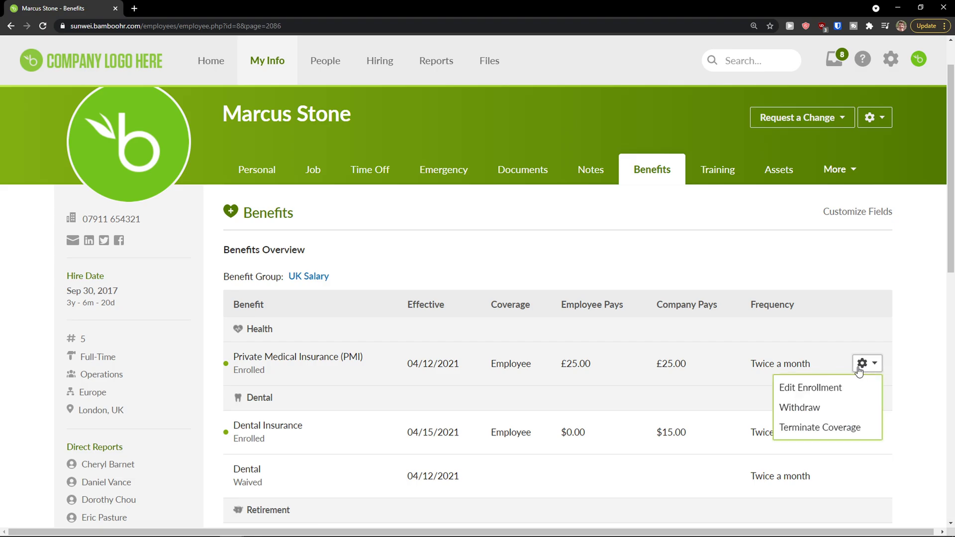
{"action": "left_click", "coordinate": [832, 396]}
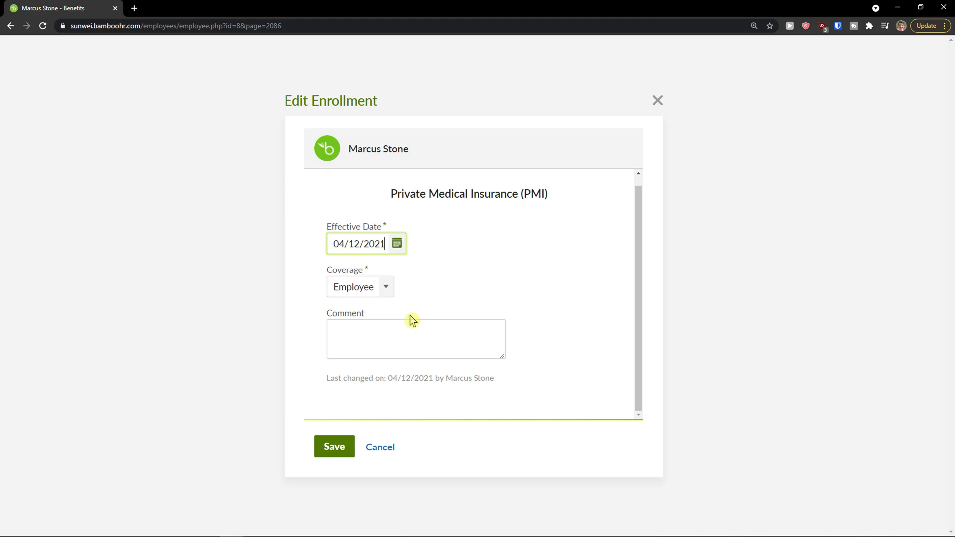
{"action": "left_click", "coordinate": [383, 287]}
{"action": "left_click", "coordinate": [359, 308]}
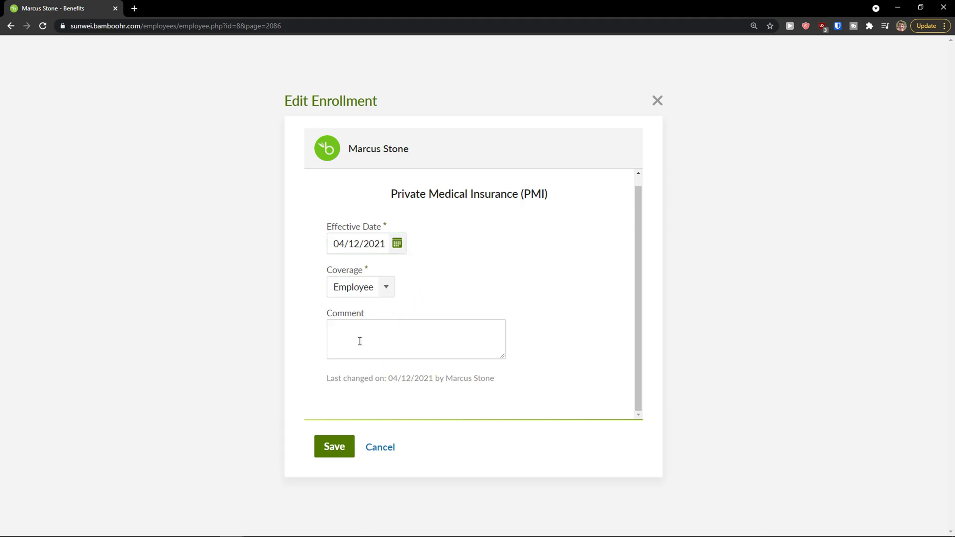
{"action": "left_click", "coordinate": [389, 447]}
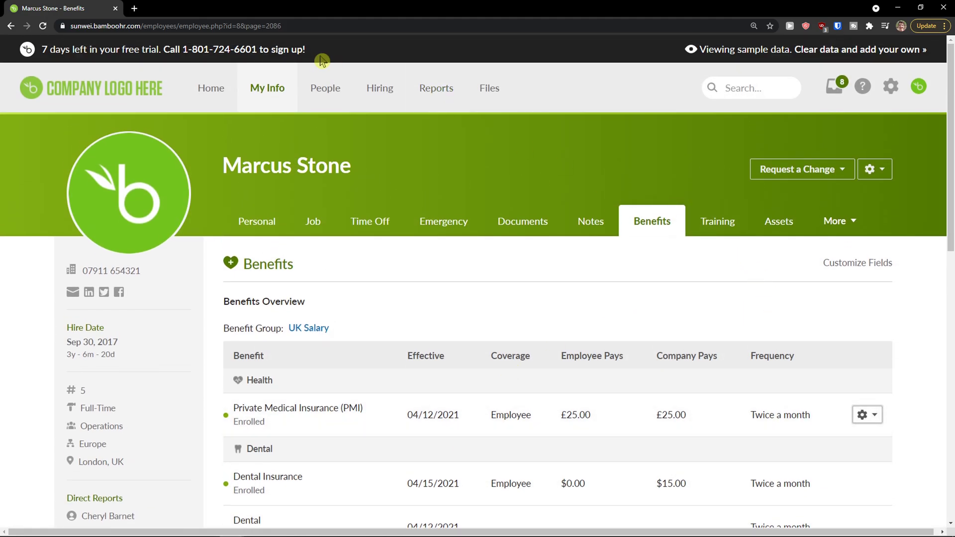
View the People Org Chart of 85 employees, topped by a manager with nine direct reports.
{"action": "left_click", "coordinate": [331, 92]}
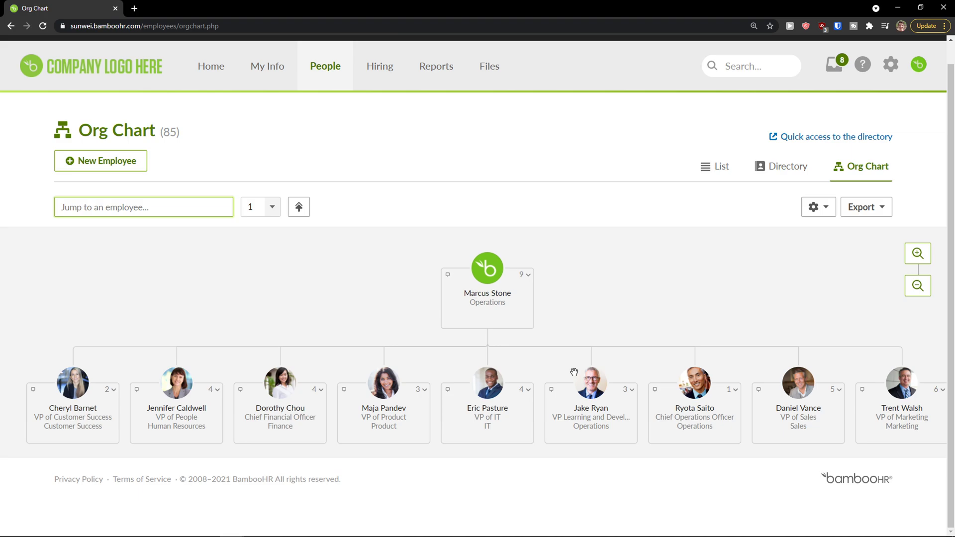
{"action": "scroll", "coordinate": [575, 372], "scroll_direction": "down", "scroll_amount": 3}
{"action": "scroll", "coordinate": [568, 370], "scroll_direction": "up", "scroll_amount": 1}
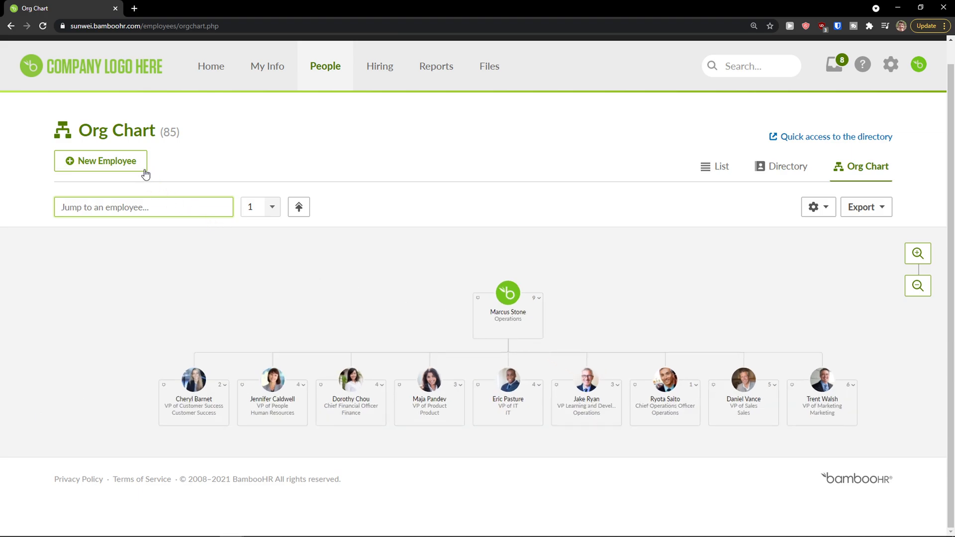
Start a new employee and enter a unique employee number plus first and last name.
{"action": "left_click", "coordinate": [124, 162]}
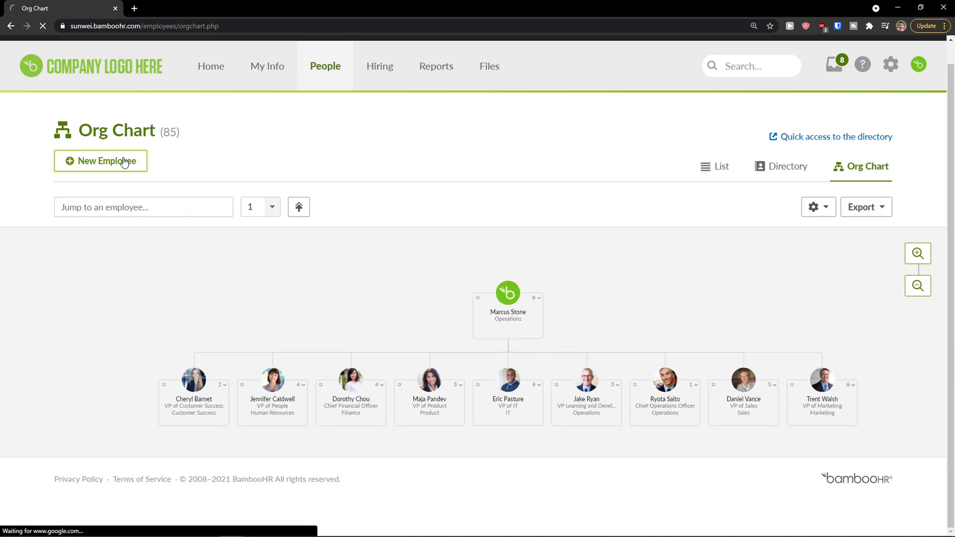
{"action": "scroll", "coordinate": [250, 248], "scroll_direction": "down", "scroll_amount": 2}
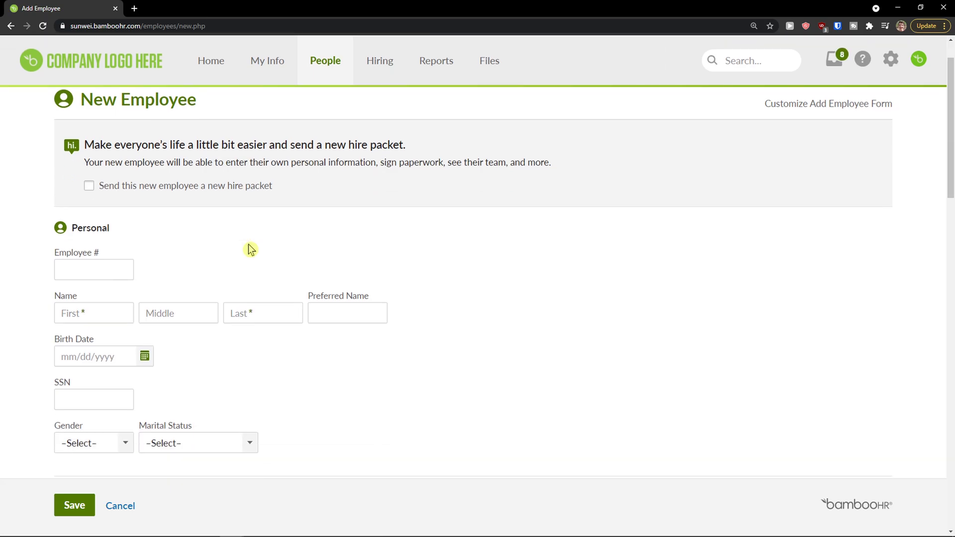
{"action": "scroll", "coordinate": [135, 220], "scroll_direction": "down", "scroll_amount": 1}
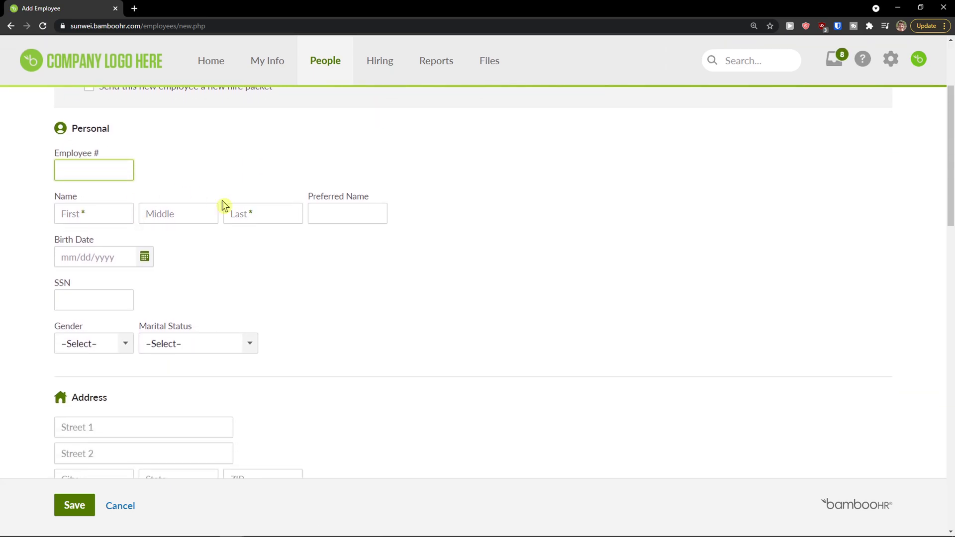
{"action": "left_click", "coordinate": [113, 208]}
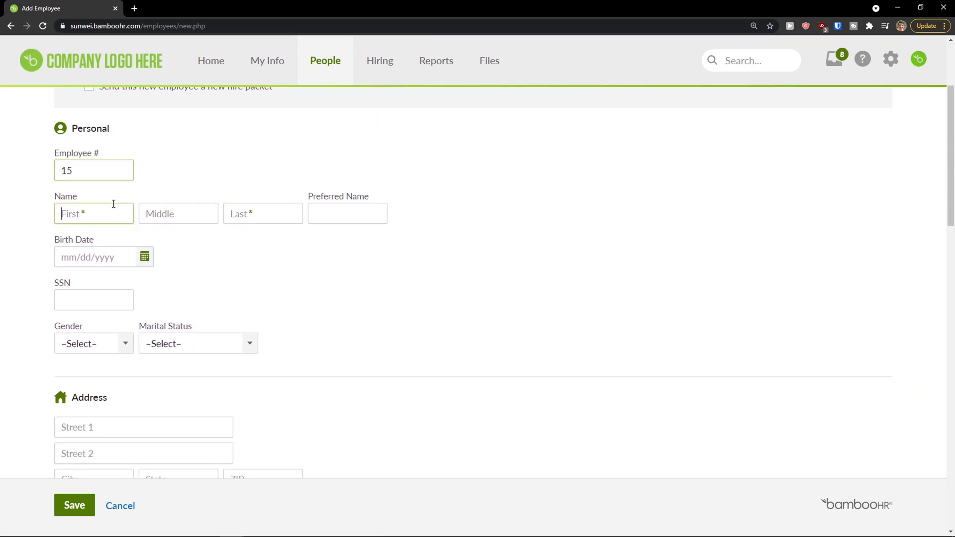
{"action": "left_click", "coordinate": [103, 173]}
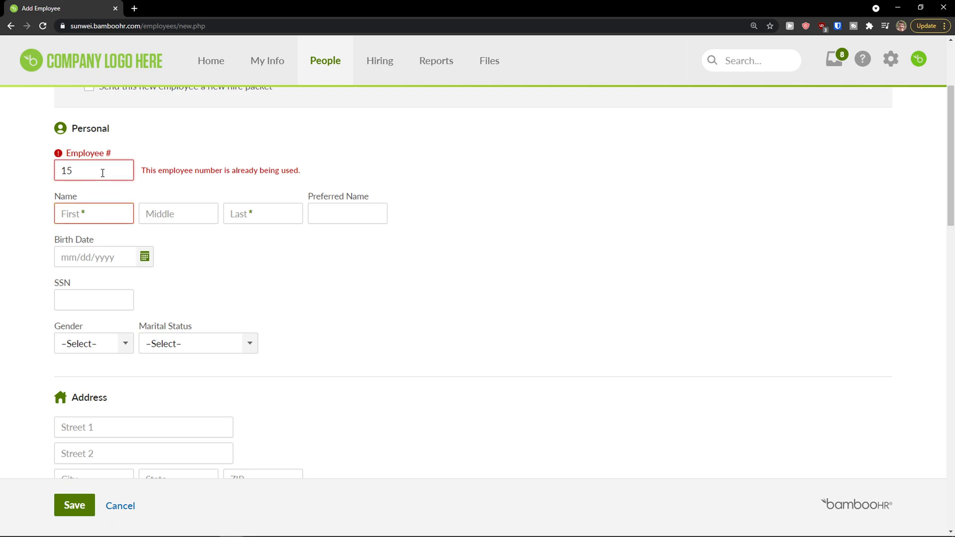
{"action": "right_click", "coordinate": [104, 206]}
{"action": "left_click", "coordinate": [74, 172]}
{"action": "double_click", "coordinate": [78, 177]}
{"action": "left_click", "coordinate": [113, 219]}
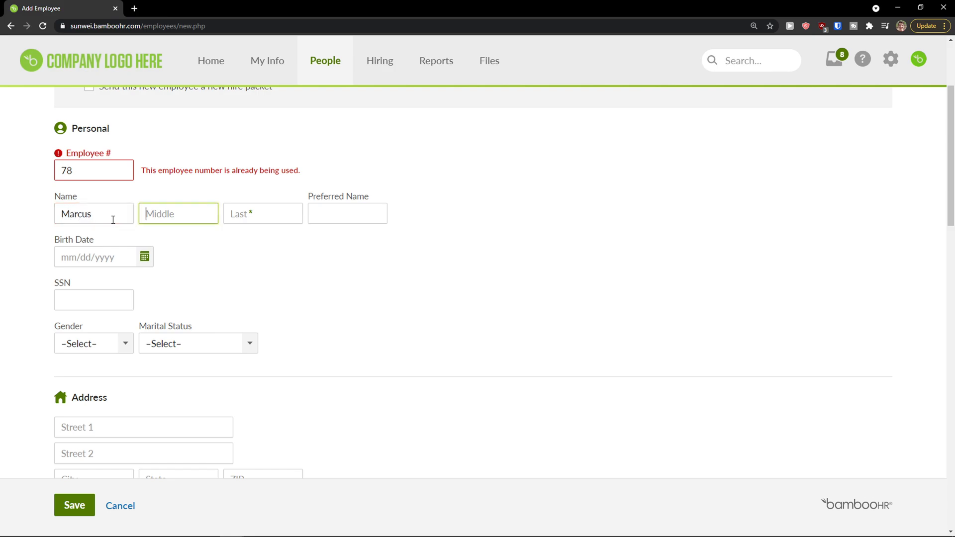
{"action": "key", "text": "Tab"}
{"action": "left_click", "coordinate": [106, 177]}
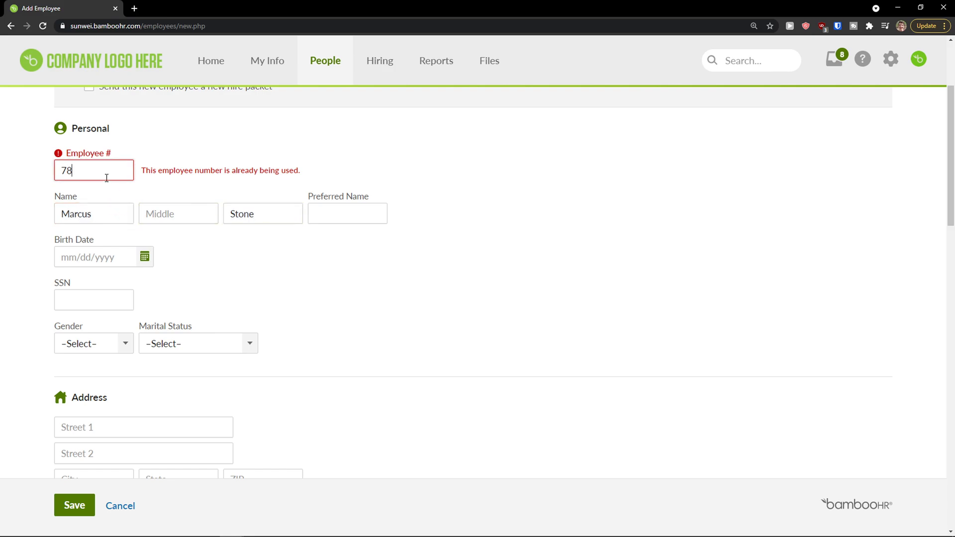
{"action": "type", "text": "0"}
{"action": "key", "text": "Tab"}
Enter the birth date, set Gender to Male and Marital Status to Single.
{"action": "left_click", "coordinate": [352, 208]}
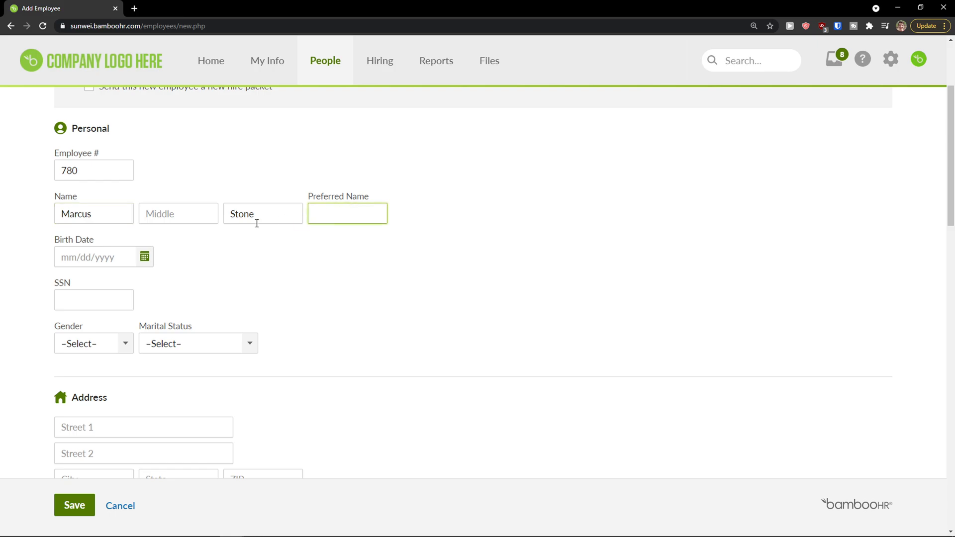
{"action": "left_click", "coordinate": [84, 258]}
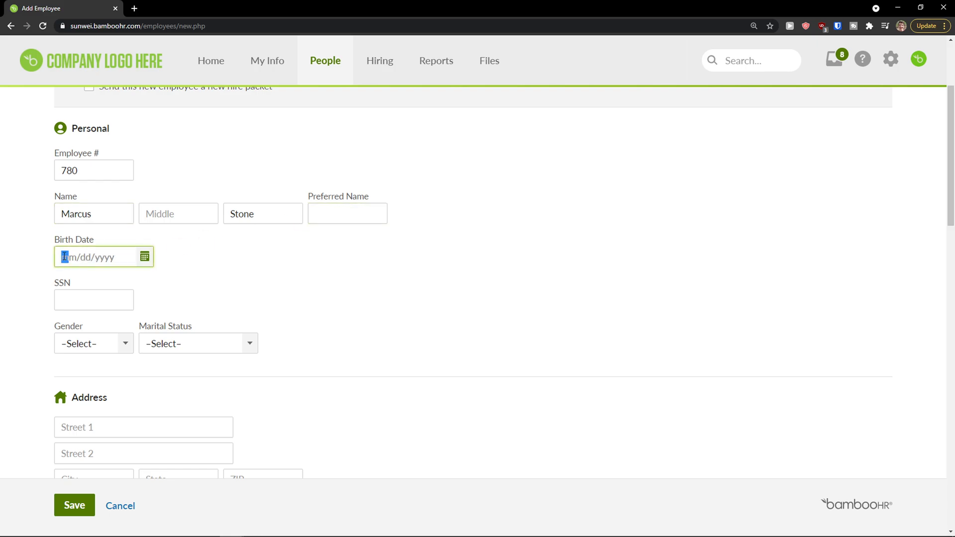
{"action": "type", "text": "0821199"}
{"action": "left_click", "coordinate": [98, 299]}
{"action": "scroll", "coordinate": [194, 299], "scroll_direction": "down", "scroll_amount": 1}
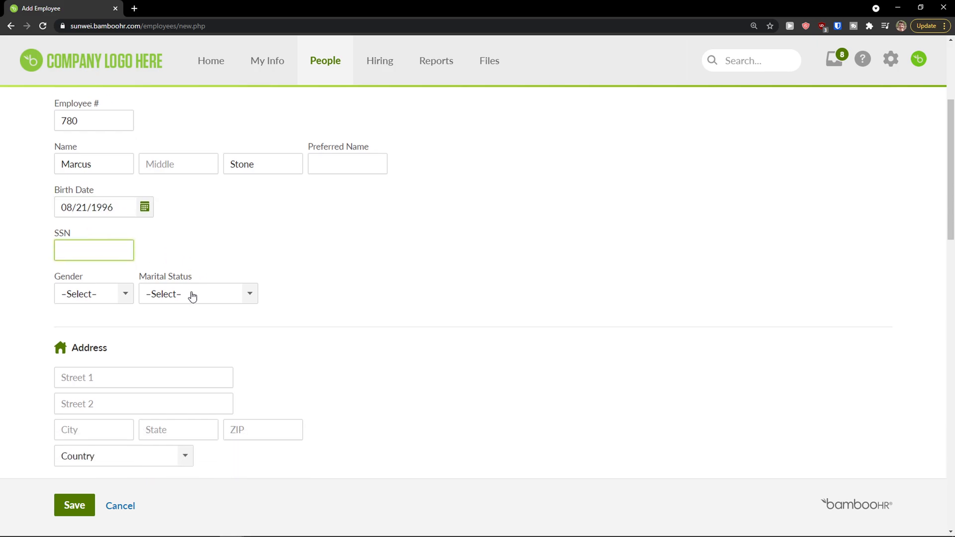
{"action": "left_click", "coordinate": [111, 304]}
{"action": "left_click", "coordinate": [103, 318]}
{"action": "left_click", "coordinate": [173, 295]}
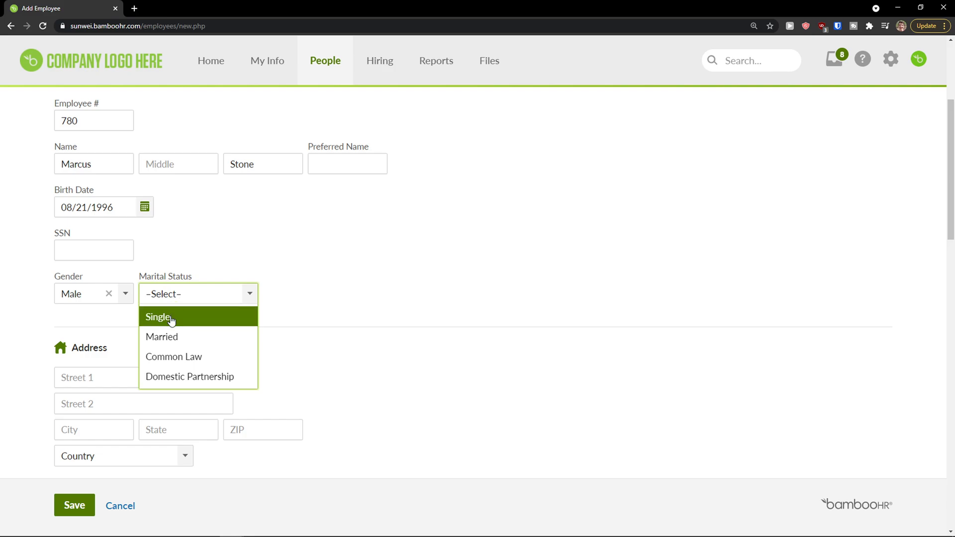
{"action": "left_click", "coordinate": [171, 321]}
{"action": "scroll", "coordinate": [257, 308], "scroll_direction": "down", "scroll_amount": 3}
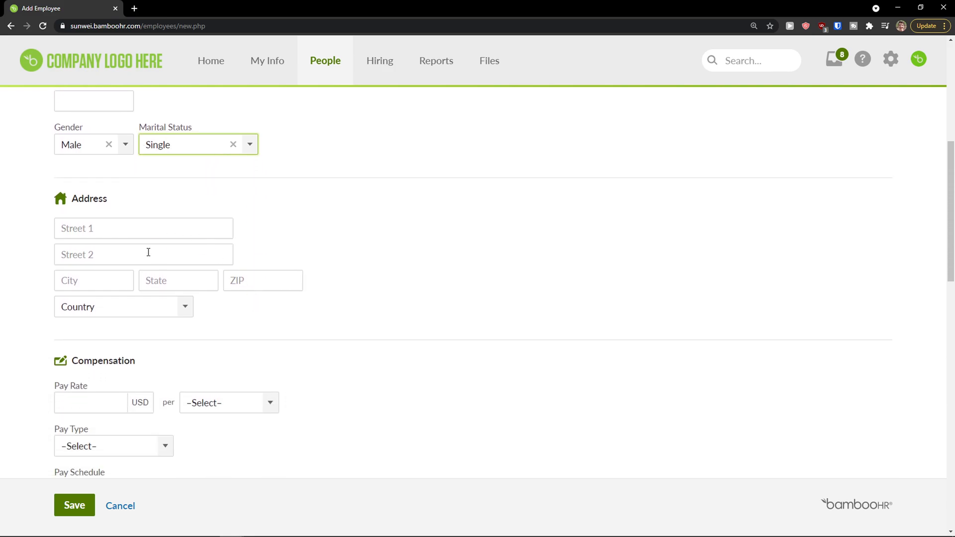
{"action": "scroll", "coordinate": [145, 315], "scroll_direction": "down", "scroll_amount": 2}
Enter a pay rate of $900.00 and set the pay period to per Day.
{"action": "left_click", "coordinate": [96, 301]}
{"action": "scroll", "coordinate": [100, 300], "scroll_direction": "up", "scroll_amount": 1}
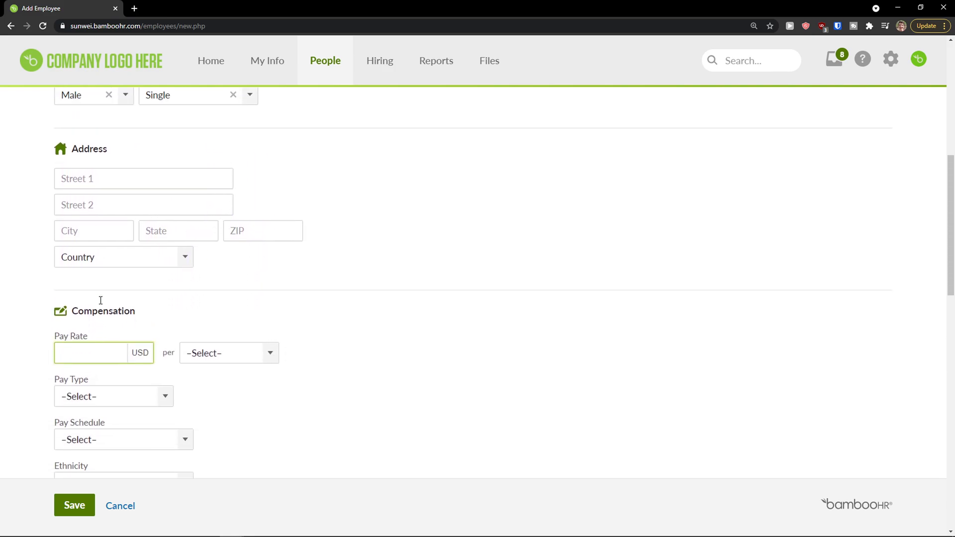
{"action": "left_click", "coordinate": [140, 186]}
{"action": "left_click", "coordinate": [98, 346]}
{"action": "scroll", "coordinate": [181, 301], "scroll_direction": "down", "scroll_amount": 1}
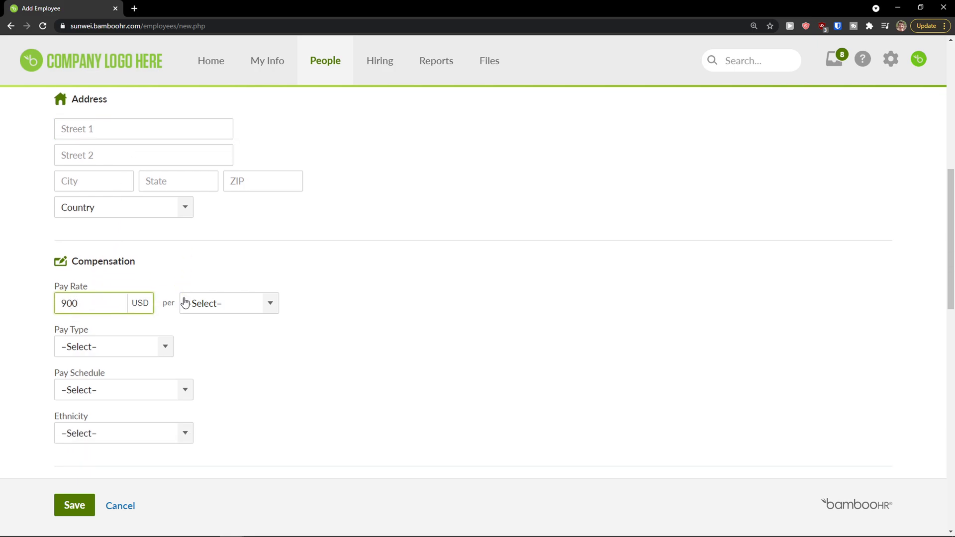
{"action": "left_click", "coordinate": [186, 303]}
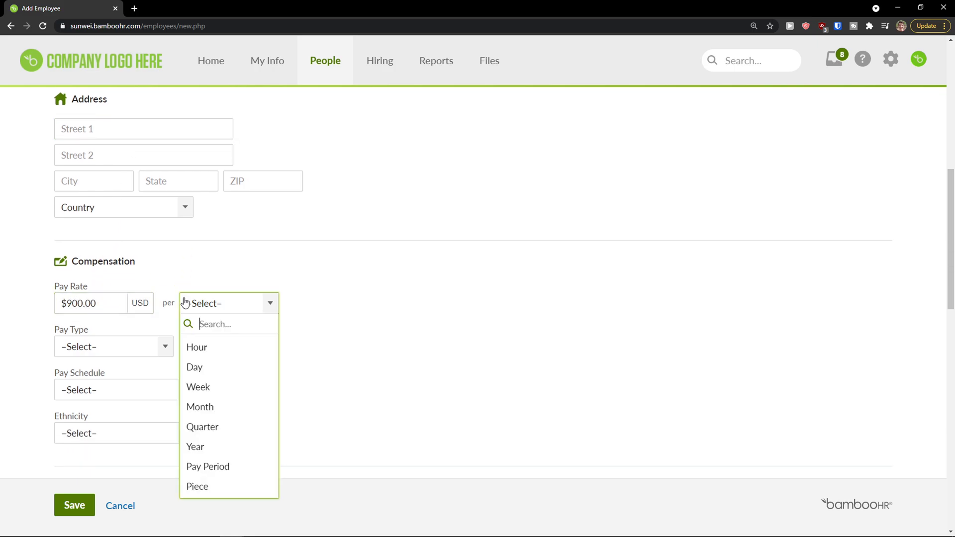
{"action": "left_click", "coordinate": [221, 387]}
{"action": "scroll", "coordinate": [181, 323], "scroll_direction": "down", "scroll_amount": 1}
{"action": "left_click", "coordinate": [253, 254]}
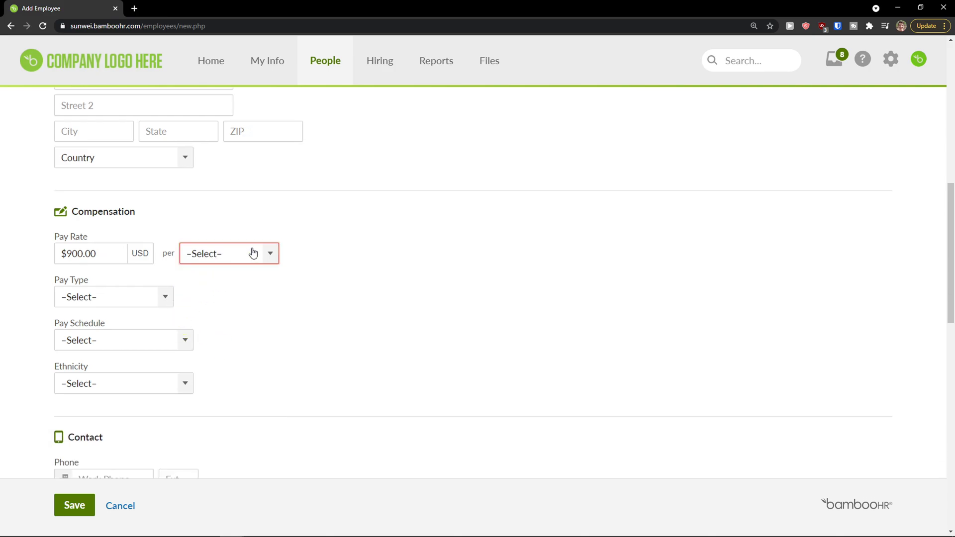
{"action": "left_click", "coordinate": [269, 253]}
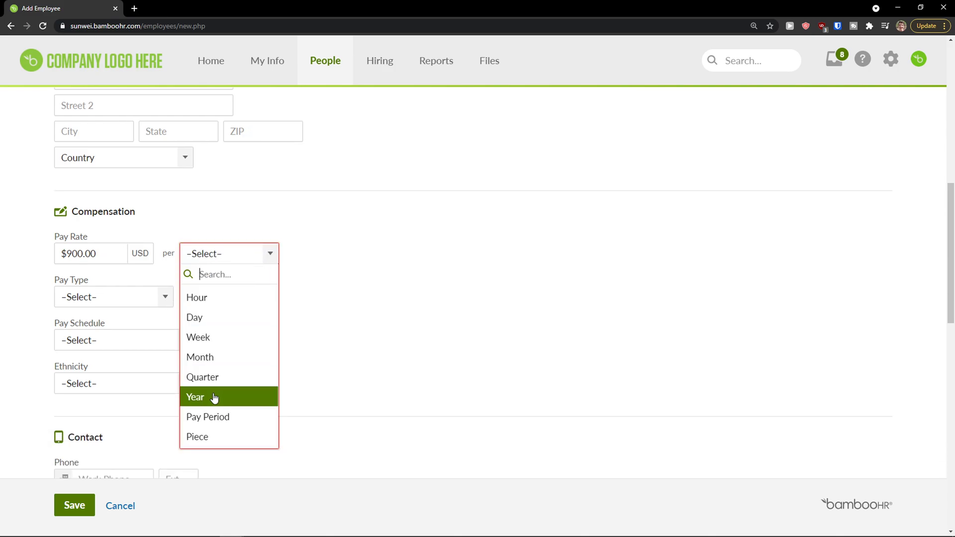
{"action": "left_click", "coordinate": [224, 318]}
Set Pay Type to Contract, Pay Schedule to Every other week, and Ethnicity to White.
{"action": "left_click", "coordinate": [161, 303]}
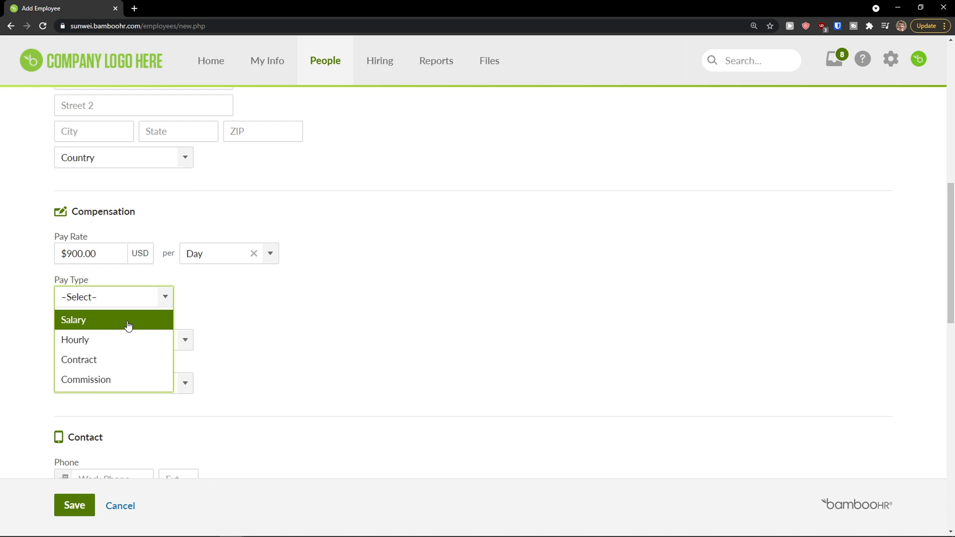
{"action": "left_click", "coordinate": [128, 363]}
{"action": "left_click", "coordinate": [183, 340]}
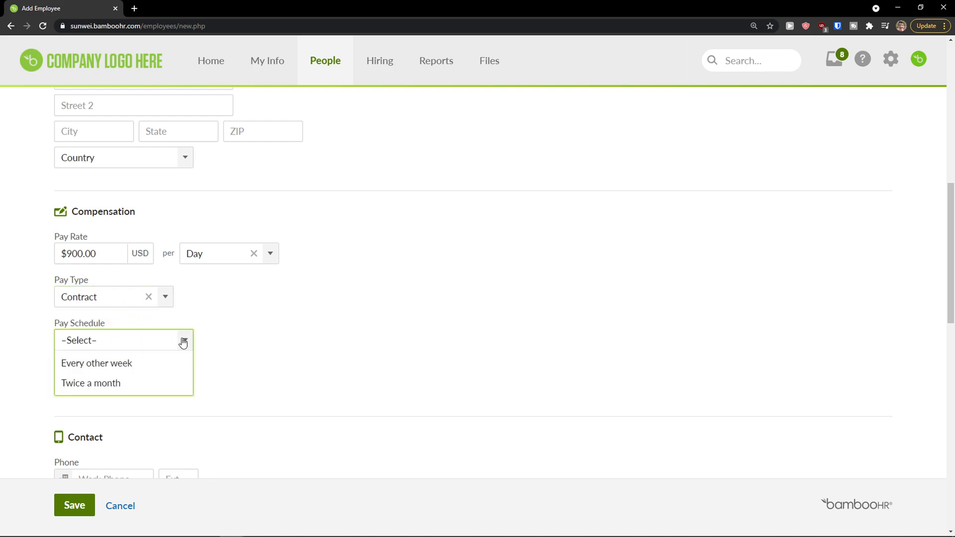
{"action": "left_click", "coordinate": [150, 372]}
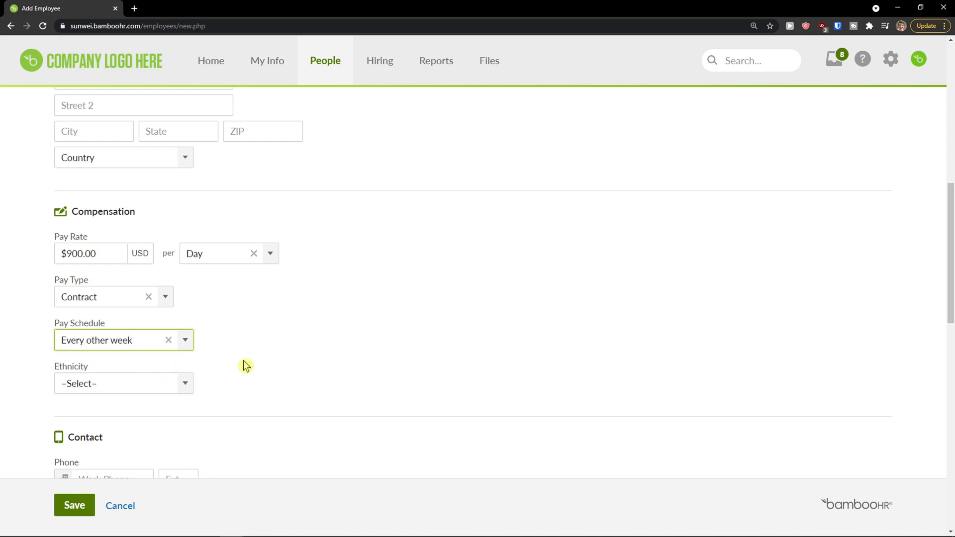
{"action": "scroll", "coordinate": [243, 365], "scroll_direction": "down", "scroll_amount": 1}
{"action": "left_click", "coordinate": [177, 343]}
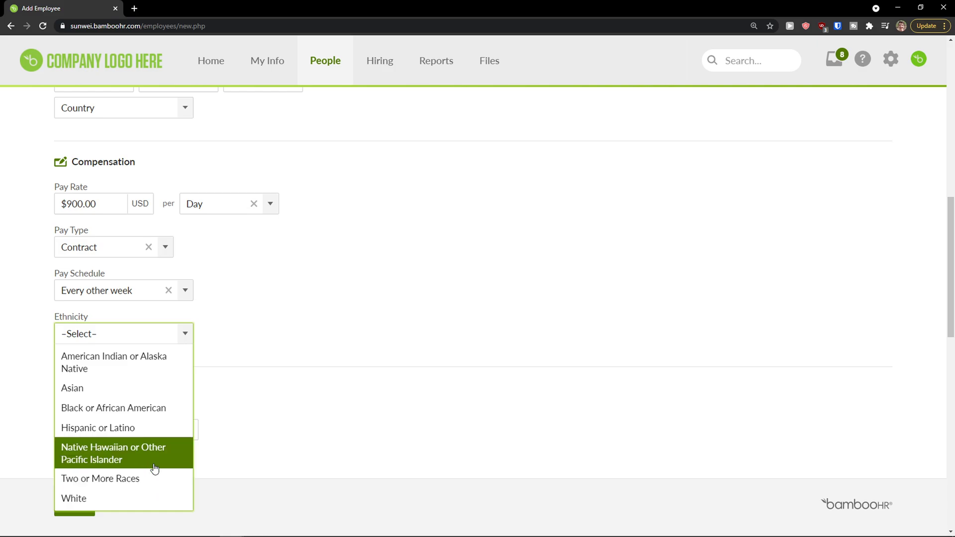
{"action": "left_click", "coordinate": [143, 500]}
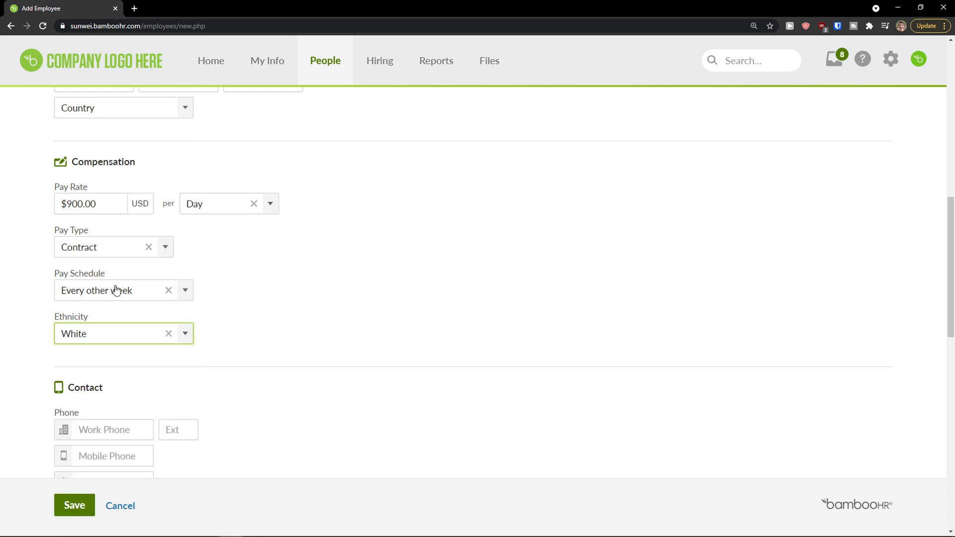
{"action": "left_click", "coordinate": [163, 249]}
{"action": "left_click", "coordinate": [241, 286]}
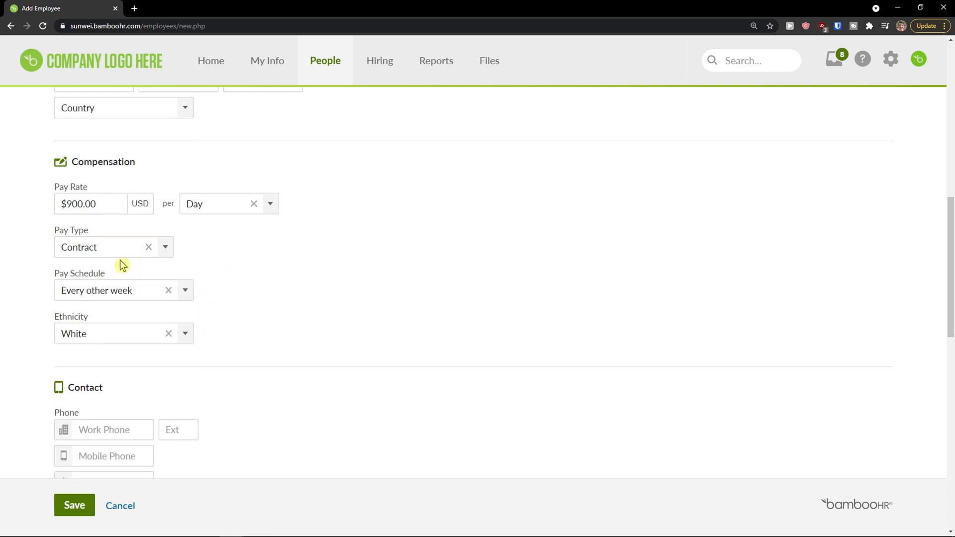
Enter the employee's work phone number.
{"action": "scroll", "coordinate": [243, 286], "scroll_direction": "down", "scroll_amount": 4}
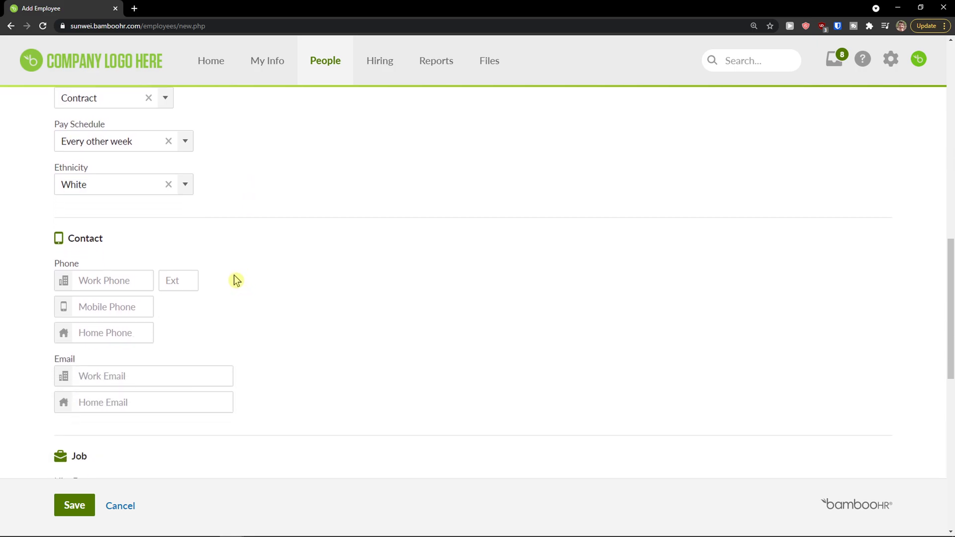
{"action": "scroll", "coordinate": [119, 234], "scroll_direction": "down", "scroll_amount": 1}
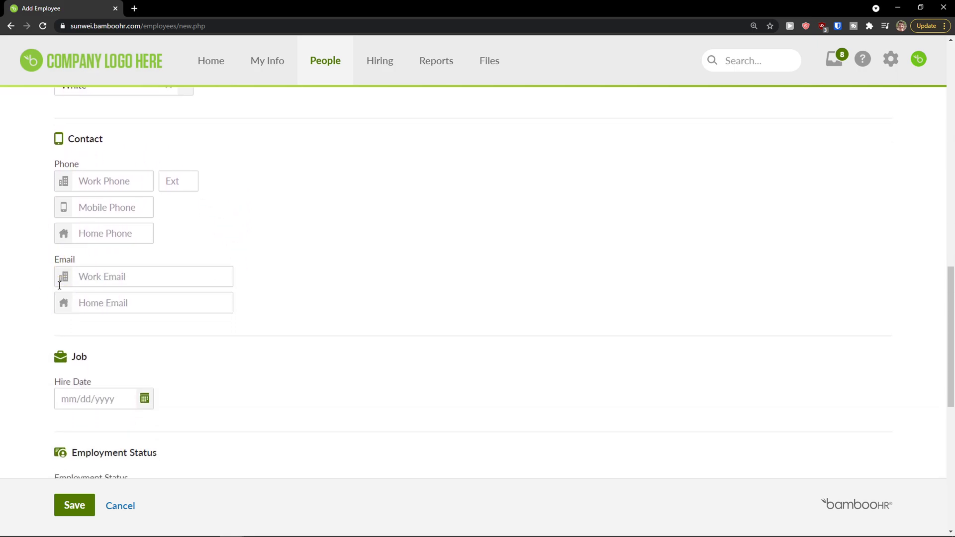
{"action": "scroll", "coordinate": [121, 230], "scroll_direction": "up", "scroll_amount": 1}
{"action": "left_click", "coordinate": [120, 230]}
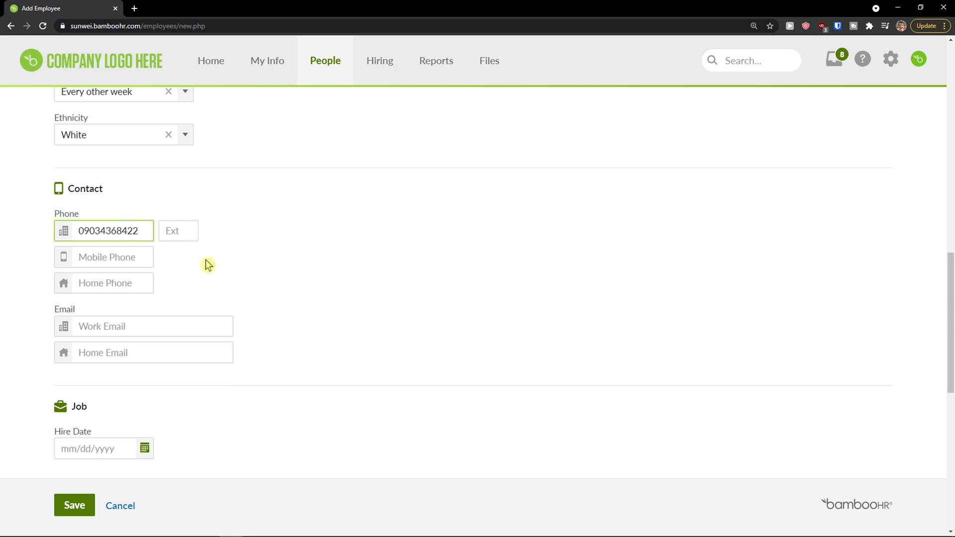
Pick 04/29/2021 as the hire date and bring up the Employment Status list.
{"action": "scroll", "coordinate": [219, 271], "scroll_direction": "down", "scroll_amount": 3}
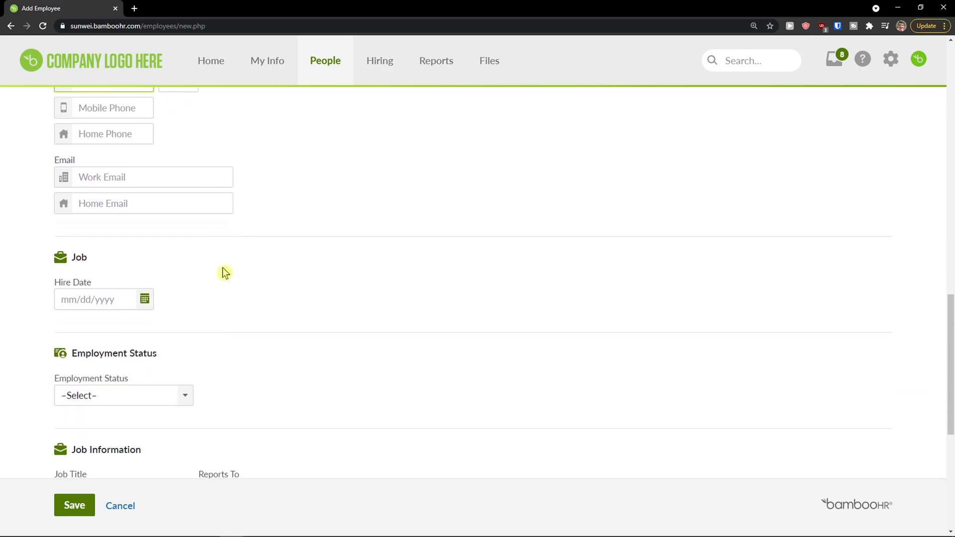
{"action": "scroll", "coordinate": [193, 288], "scroll_direction": "down", "scroll_amount": 1}
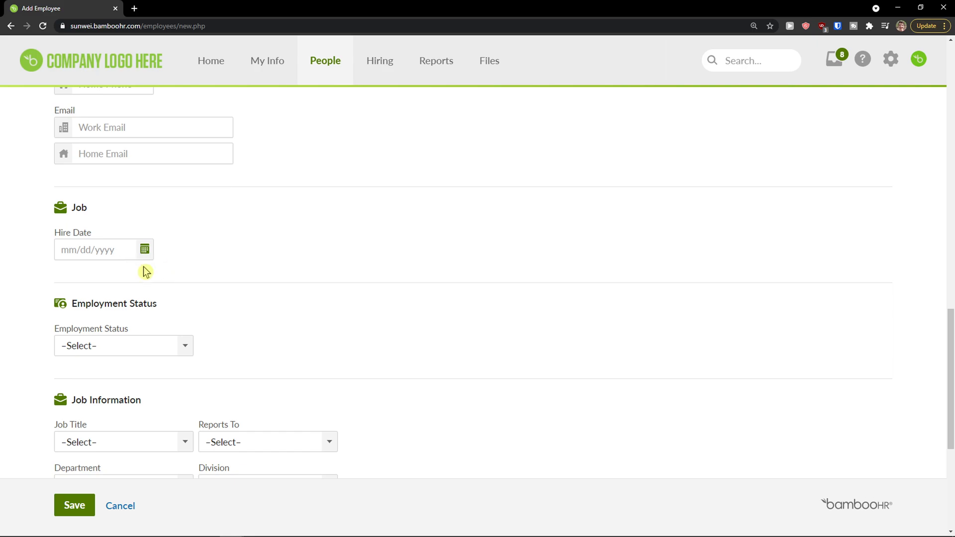
{"action": "left_click", "coordinate": [145, 250]}
{"action": "left_click", "coordinate": [171, 401]}
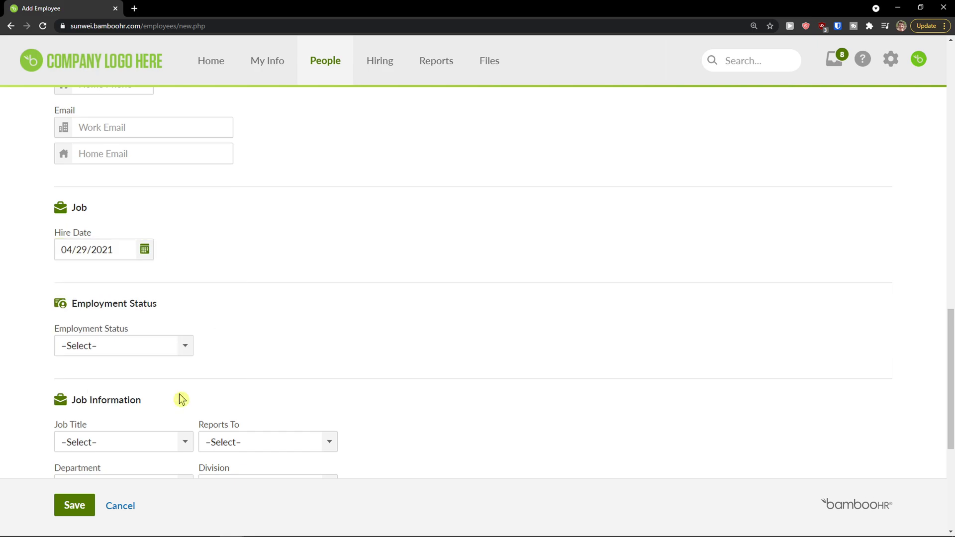
{"action": "scroll", "coordinate": [154, 330], "scroll_direction": "down", "scroll_amount": 1}
{"action": "left_click", "coordinate": [187, 297]}
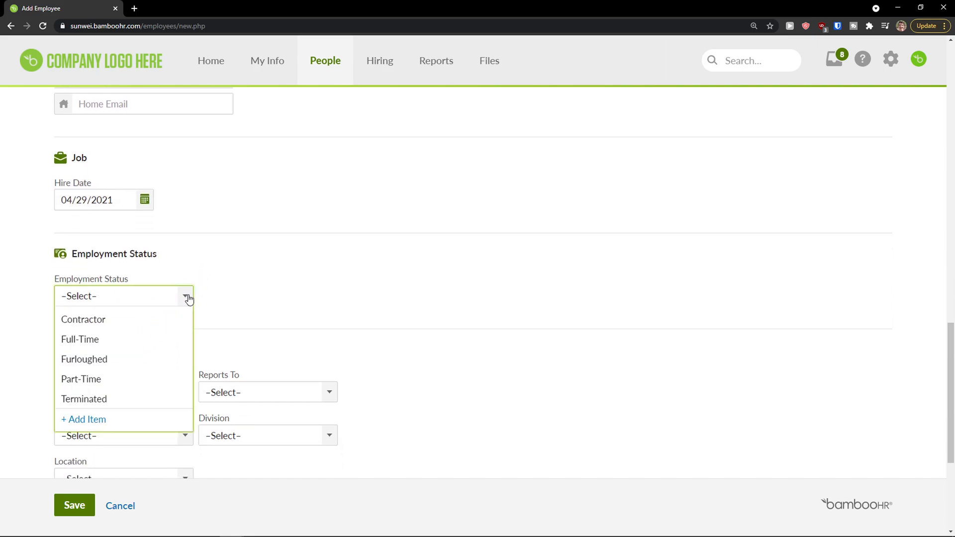
Choose Full-Time employment status, browsing Job Title and Reports To without selecting anything.
{"action": "left_click", "coordinate": [151, 340]}
{"action": "scroll", "coordinate": [151, 344], "scroll_direction": "down", "scroll_amount": 2}
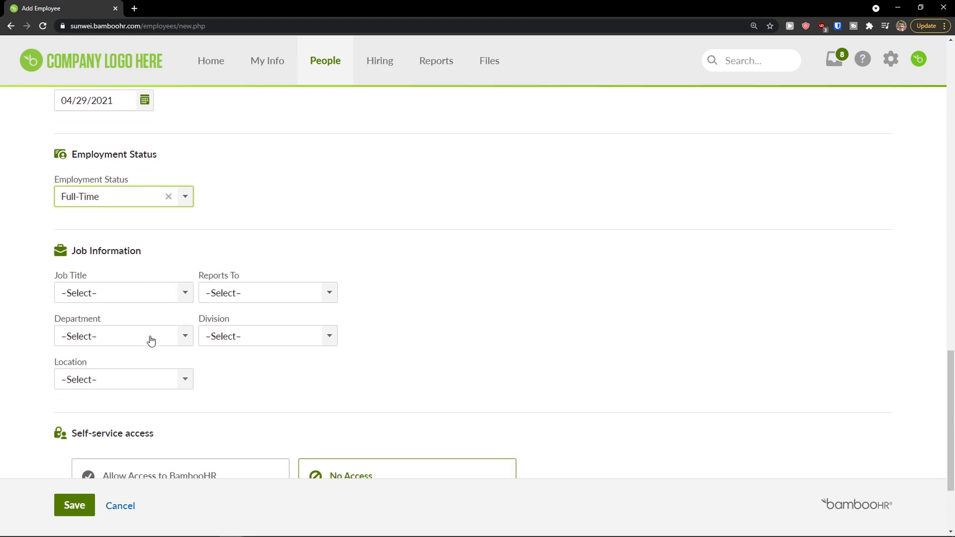
{"action": "scroll", "coordinate": [151, 341], "scroll_direction": "down", "scroll_amount": 1}
{"action": "left_click", "coordinate": [178, 243]}
{"action": "scroll", "coordinate": [146, 315], "scroll_direction": "down", "scroll_amount": 2}
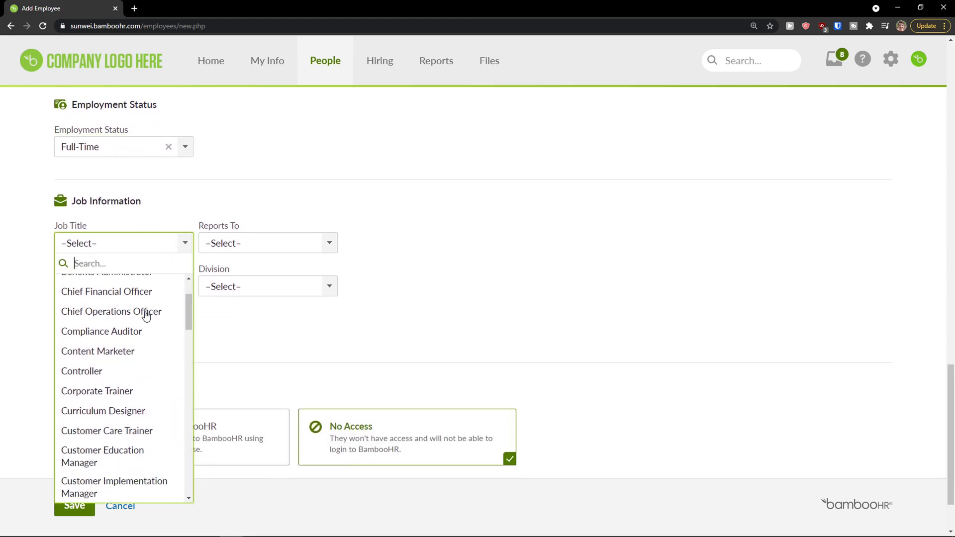
{"action": "scroll", "coordinate": [148, 314], "scroll_direction": "down", "scroll_amount": 1}
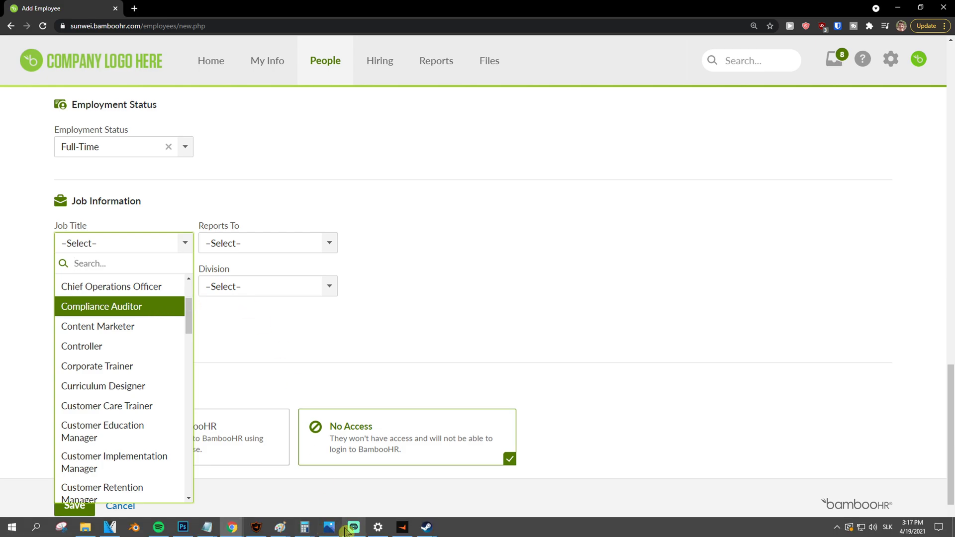
{"action": "left_click", "coordinate": [270, 244]}
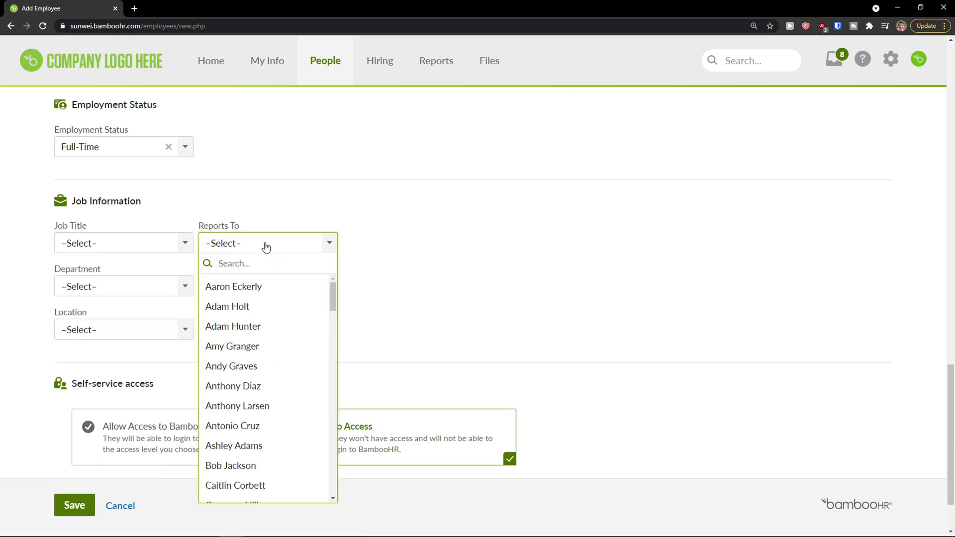
{"action": "left_click", "coordinate": [413, 313]}
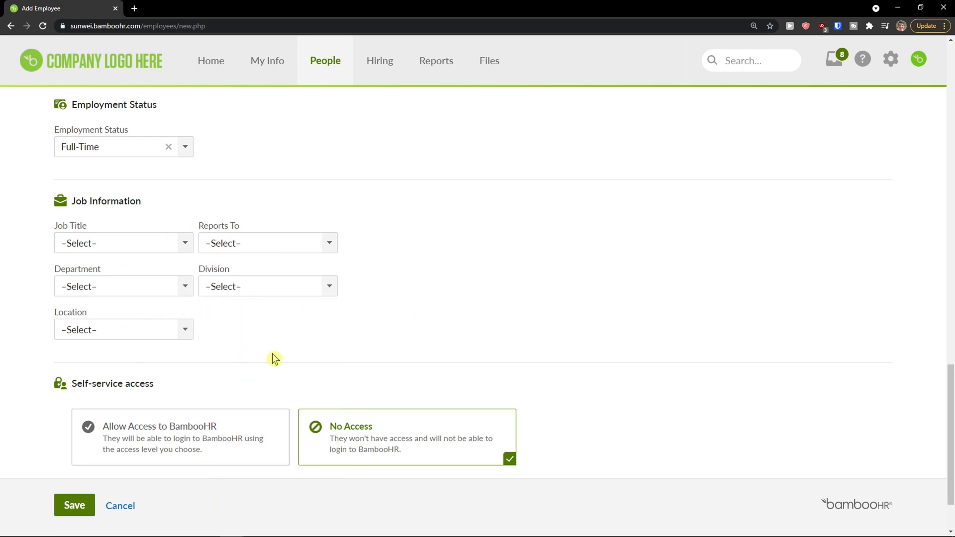
{"action": "scroll", "coordinate": [228, 309], "scroll_direction": "down", "scroll_amount": 1}
{"action": "scroll", "coordinate": [228, 310], "scroll_direction": "down", "scroll_amount": 1}
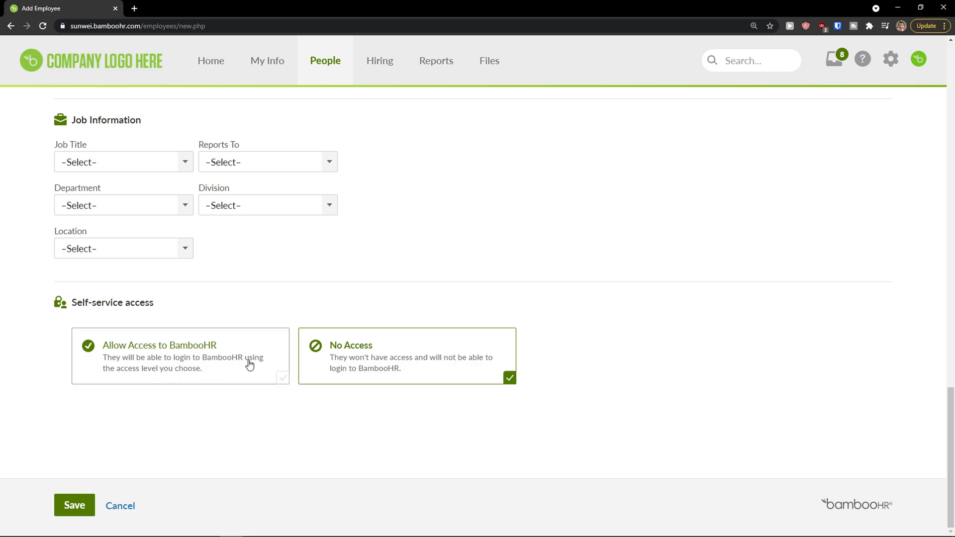
{"action": "middle_click", "coordinate": [374, 346]}
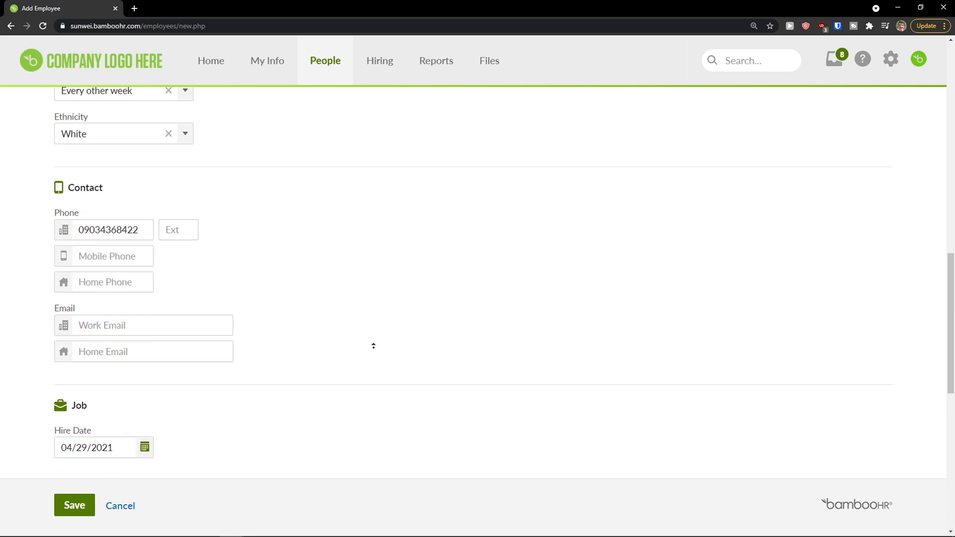
Save the new employee, then cancel assigning the UK Hourly benefit group.
{"action": "left_click", "coordinate": [79, 504]}
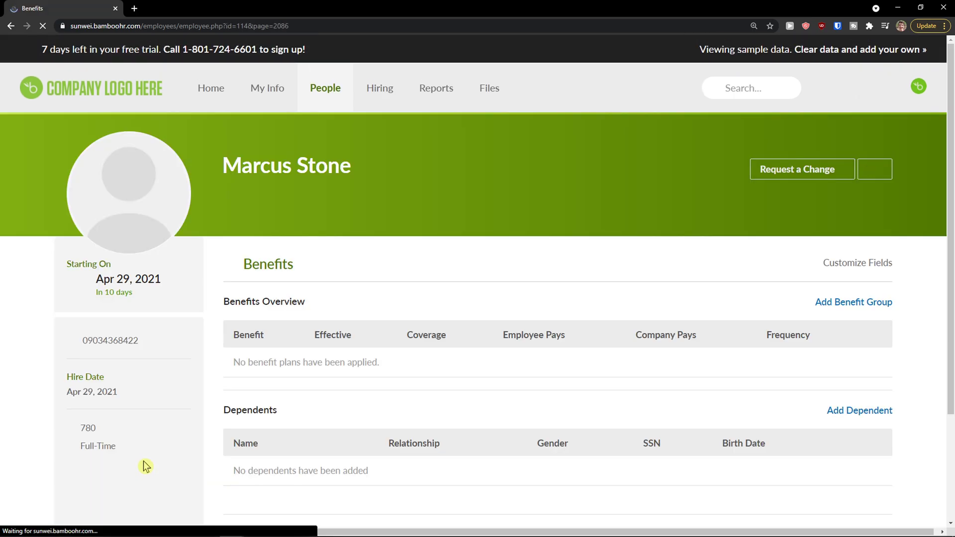
{"action": "scroll", "coordinate": [457, 234], "scroll_direction": "down", "scroll_amount": 2}
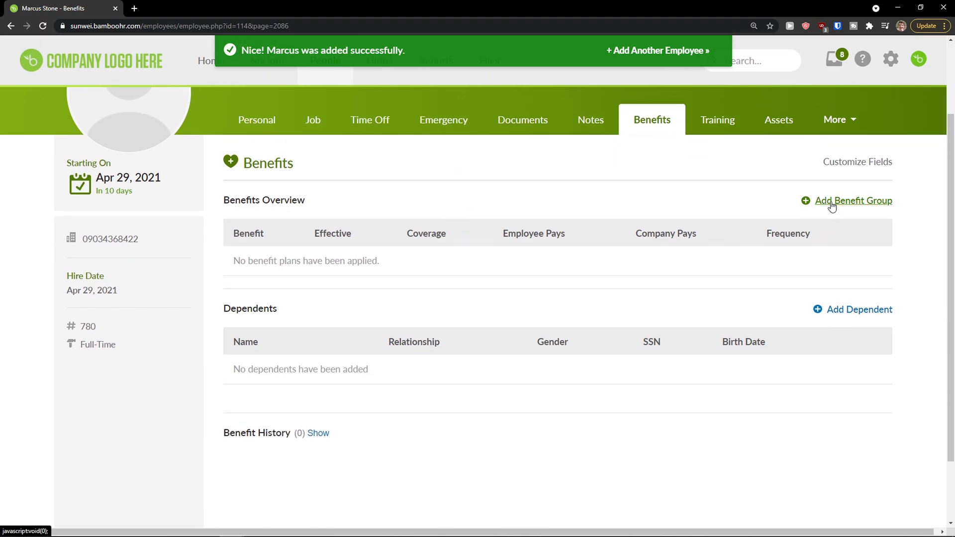
{"action": "left_click", "coordinate": [833, 205]}
{"action": "left_click", "coordinate": [388, 275]}
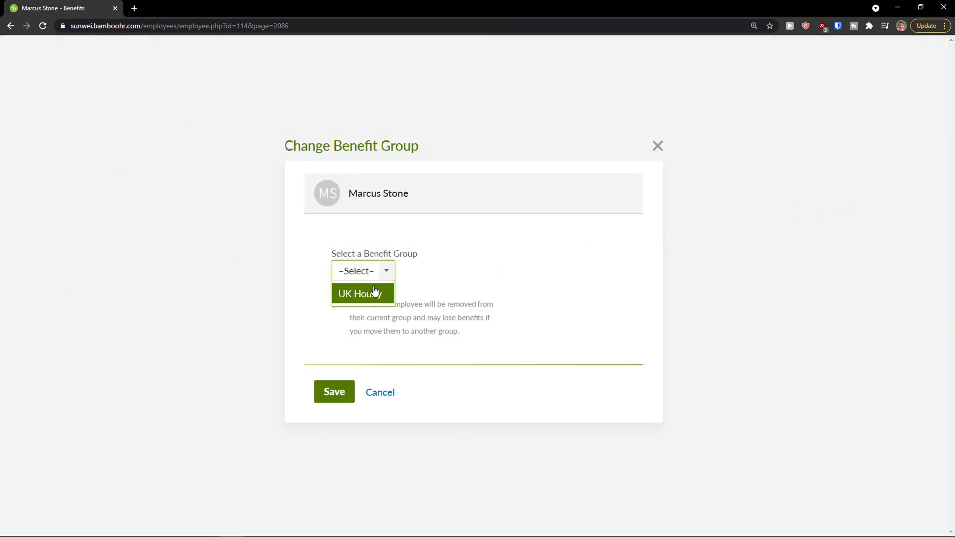
{"action": "left_click", "coordinate": [370, 293]}
{"action": "left_click", "coordinate": [385, 391]}
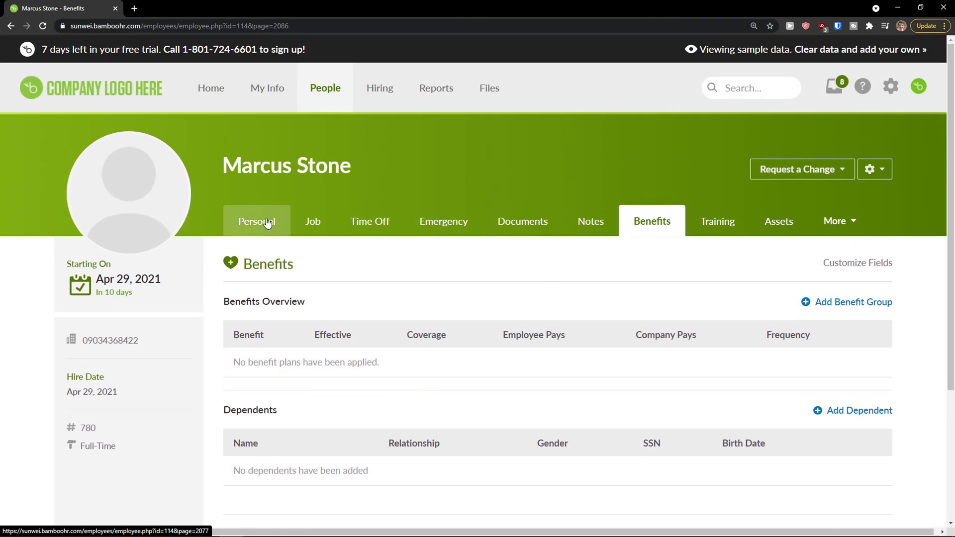
{"action": "left_click", "coordinate": [393, 100]}
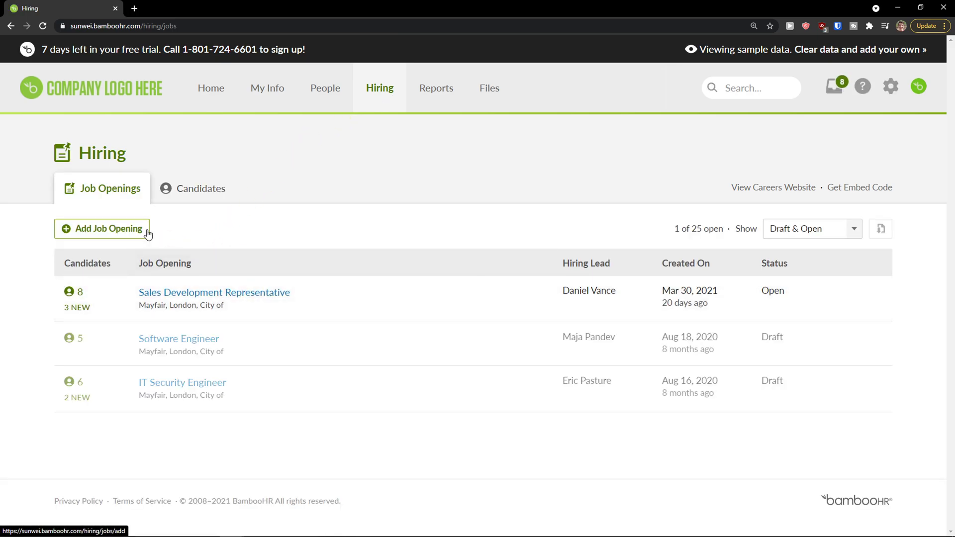
{"action": "left_click", "coordinate": [193, 189]}
{"action": "left_click", "coordinate": [126, 192]}
{"action": "left_click", "coordinate": [97, 226]}
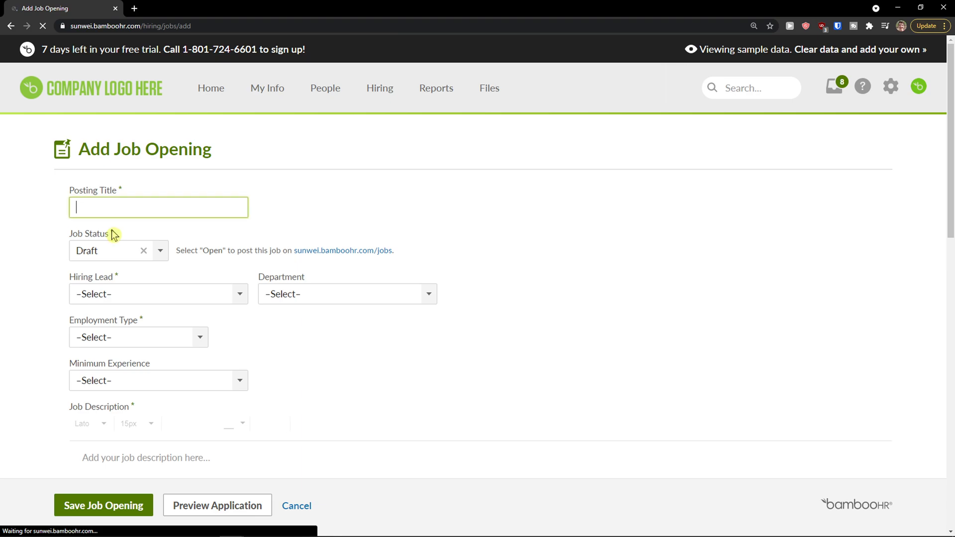
{"action": "scroll", "coordinate": [106, 266], "scroll_direction": "down", "scroll_amount": 6}
{"action": "scroll", "coordinate": [111, 270], "scroll_direction": "down", "scroll_amount": 2}
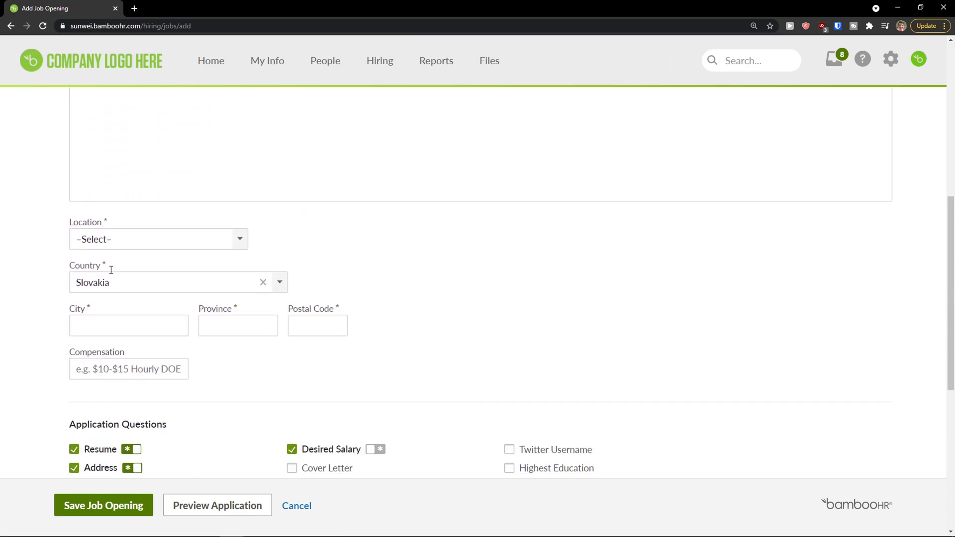
{"action": "scroll", "coordinate": [112, 266], "scroll_direction": "up", "scroll_amount": 8}
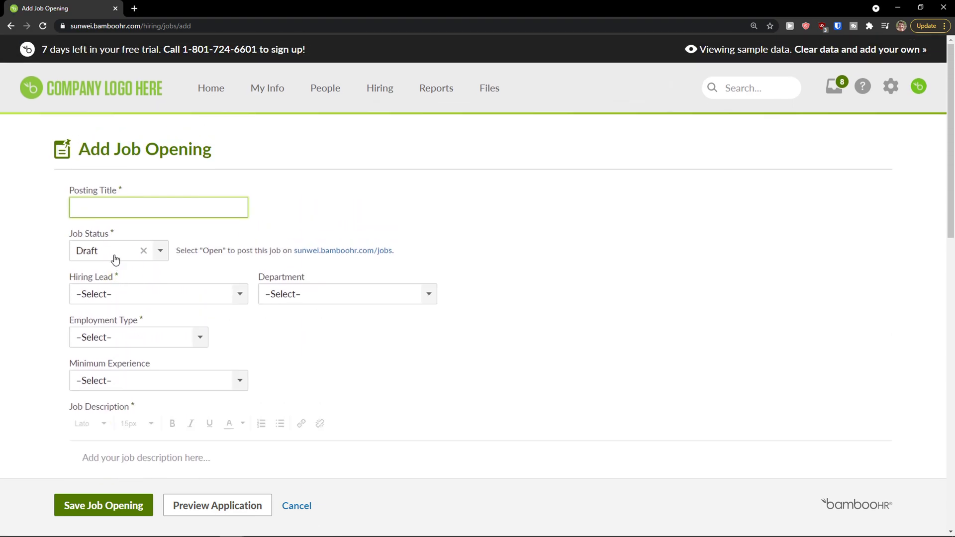
{"action": "left_click", "coordinate": [109, 293]}
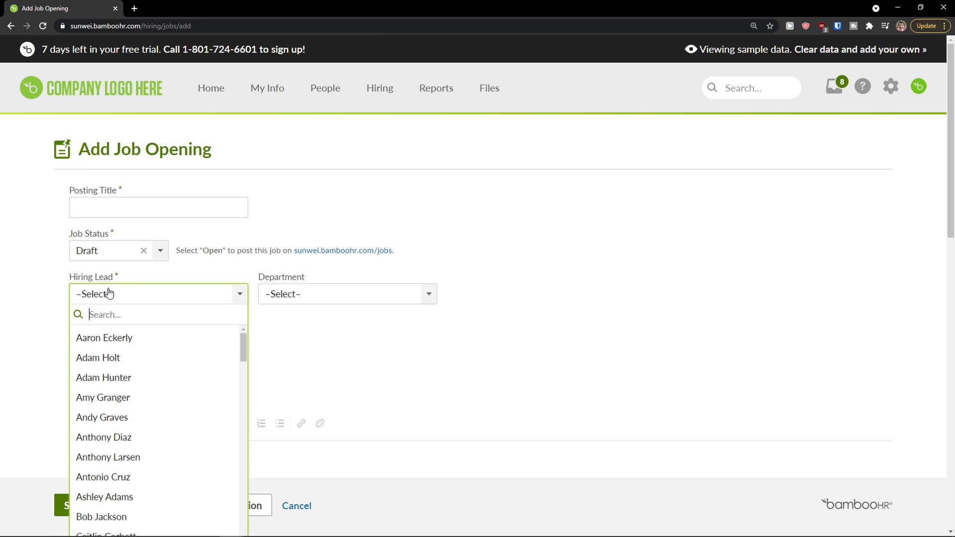
{"action": "left_click", "coordinate": [321, 338]}
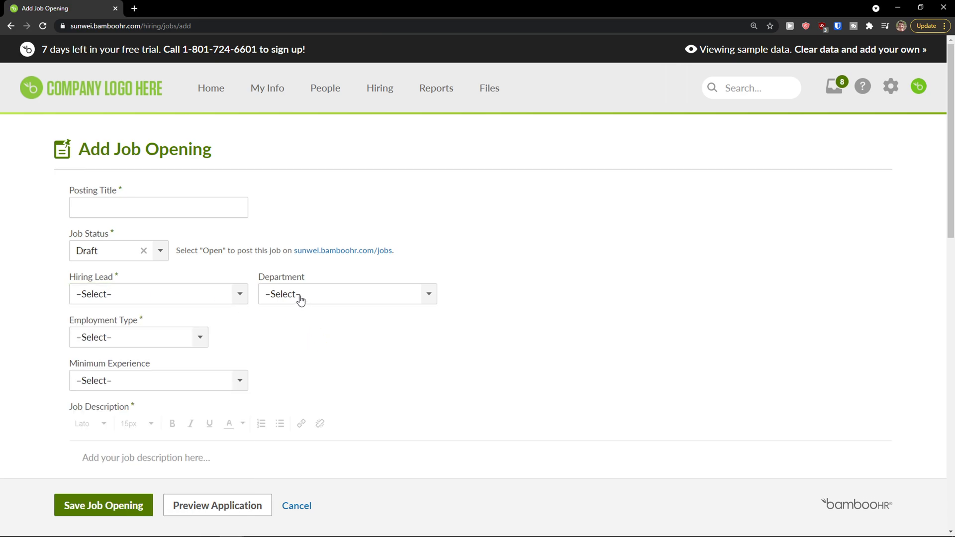
{"action": "scroll", "coordinate": [197, 342], "scroll_direction": "down", "scroll_amount": 1}
{"action": "left_click", "coordinate": [188, 342]}
{"action": "left_click", "coordinate": [328, 316]}
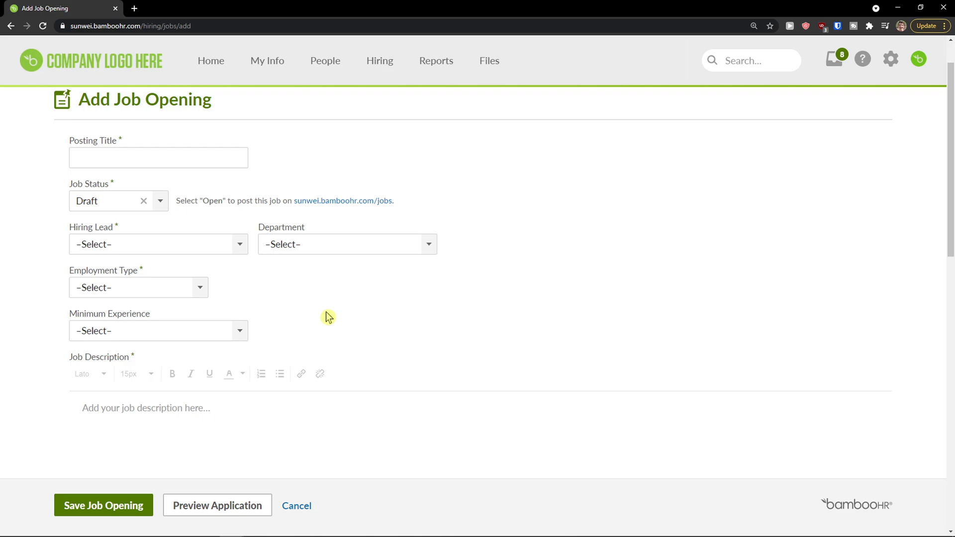
{"action": "scroll", "coordinate": [253, 367], "scroll_direction": "down", "scroll_amount": 2}
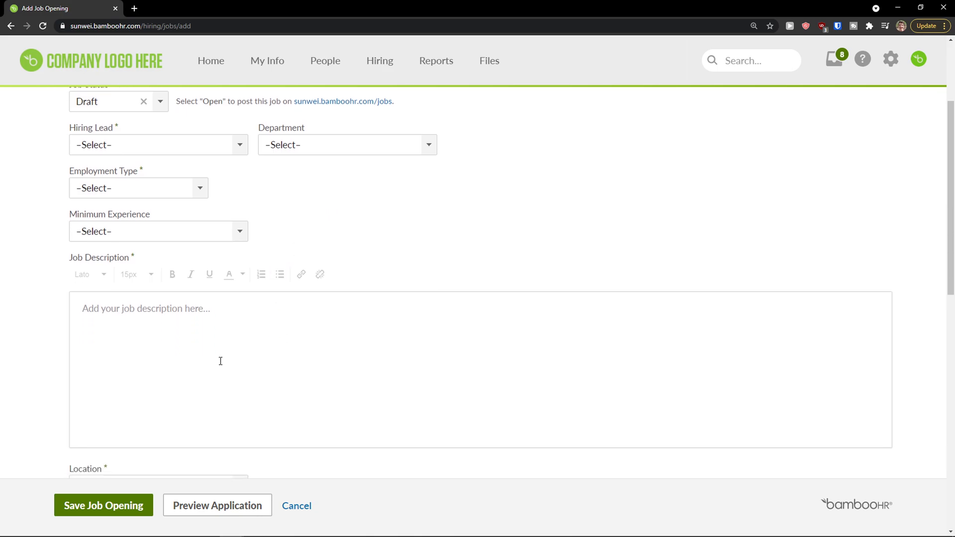
{"action": "scroll", "coordinate": [220, 361], "scroll_direction": "down", "scroll_amount": 3}
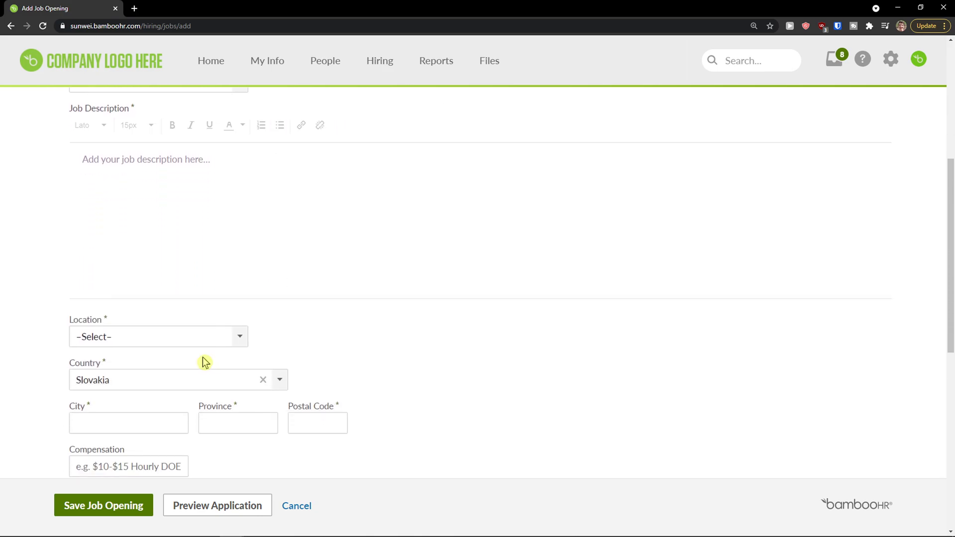
{"action": "scroll", "coordinate": [202, 358], "scroll_direction": "down", "scroll_amount": 2}
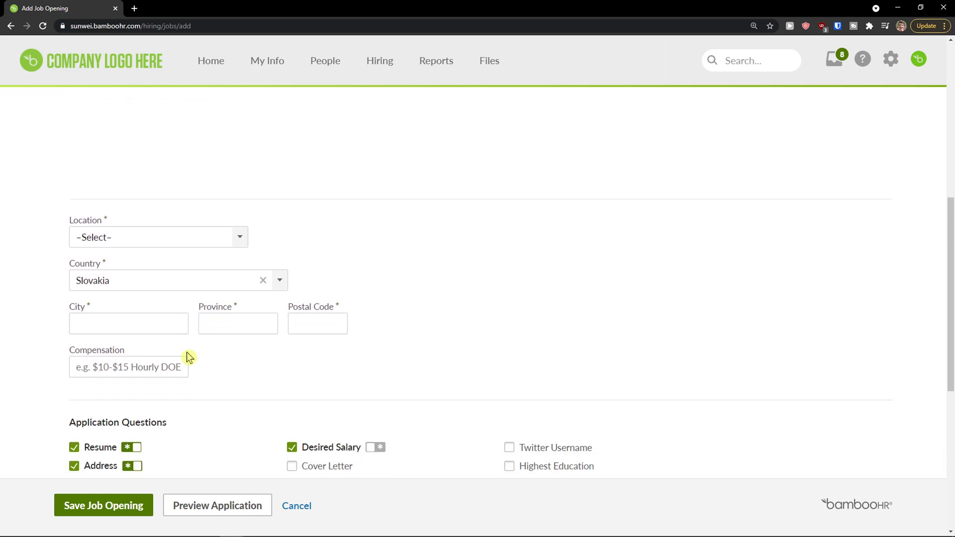
{"action": "scroll", "coordinate": [187, 352], "scroll_direction": "down", "scroll_amount": 2}
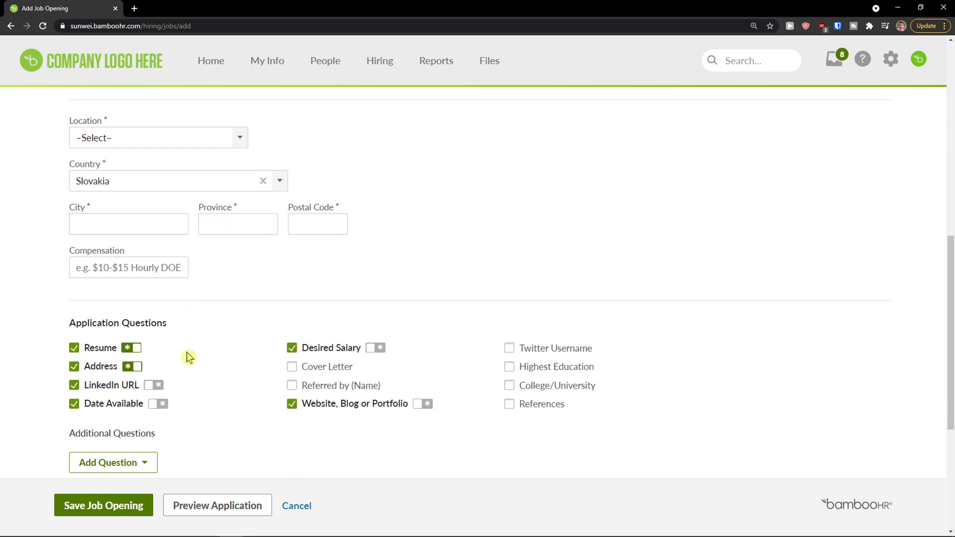
{"action": "scroll", "coordinate": [187, 357], "scroll_direction": "down", "scroll_amount": 1}
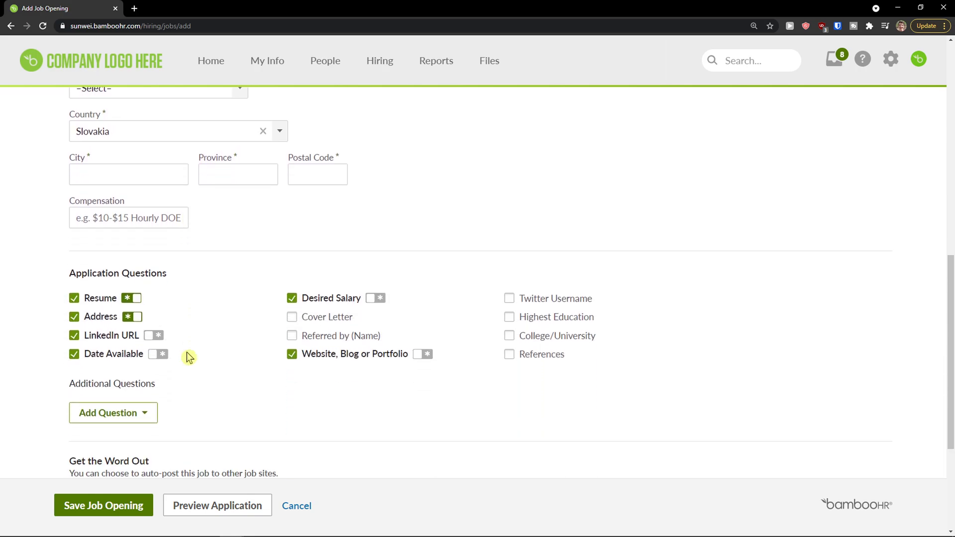
{"action": "scroll", "coordinate": [187, 356], "scroll_direction": "down", "scroll_amount": 1}
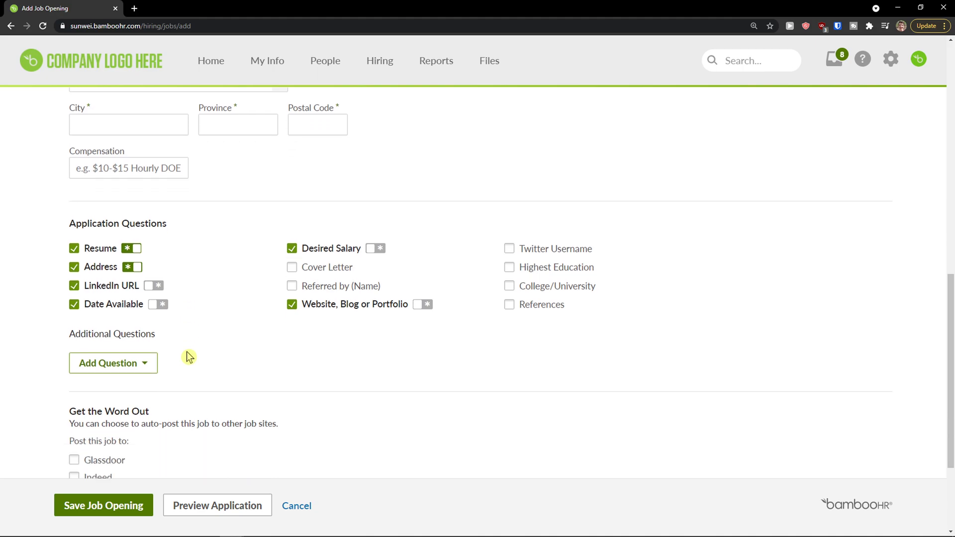
{"action": "scroll", "coordinate": [189, 352], "scroll_direction": "down", "scroll_amount": 3}
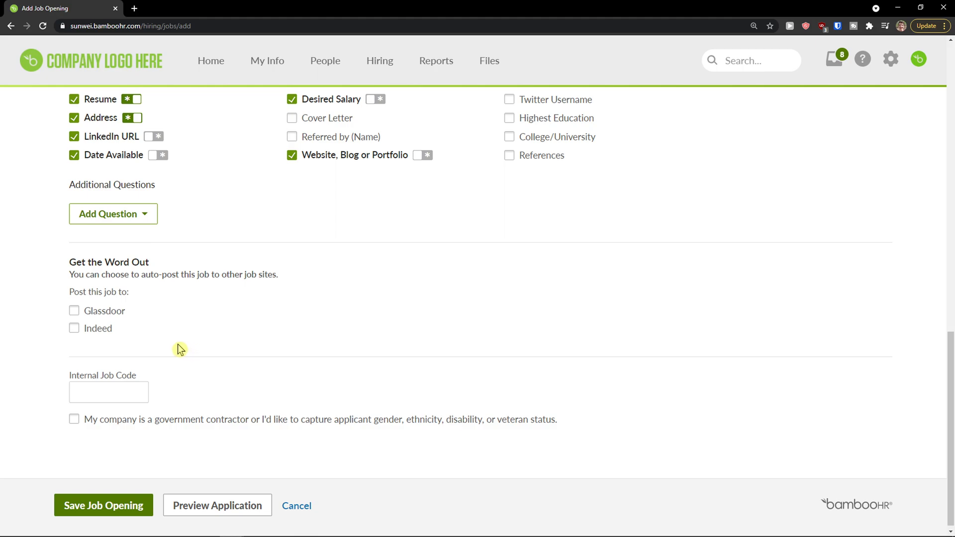
{"action": "scroll", "coordinate": [179, 350], "scroll_direction": "up", "scroll_amount": 2}
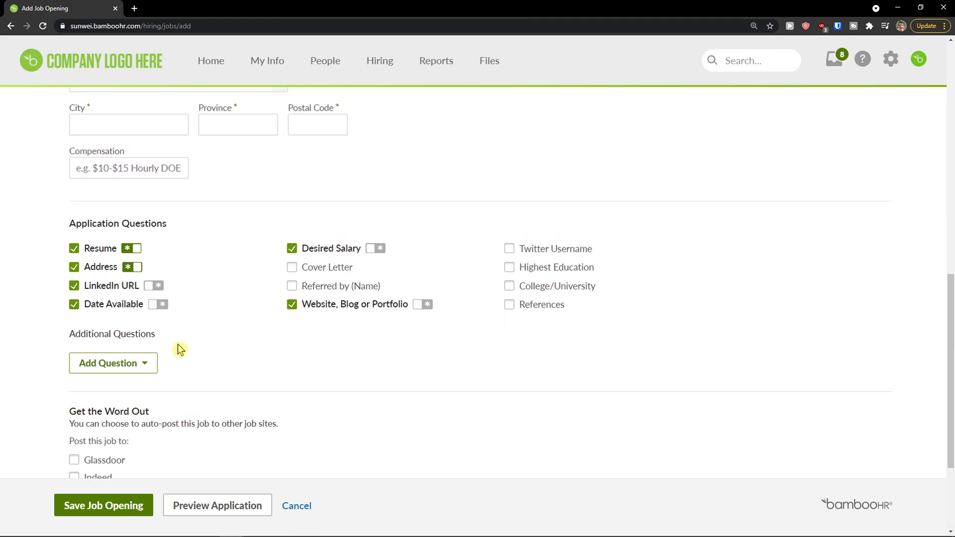
{"action": "scroll", "coordinate": [180, 350], "scroll_direction": "down", "scroll_amount": 3}
{"action": "scroll", "coordinate": [214, 369], "scroll_direction": "up", "scroll_amount": 8}
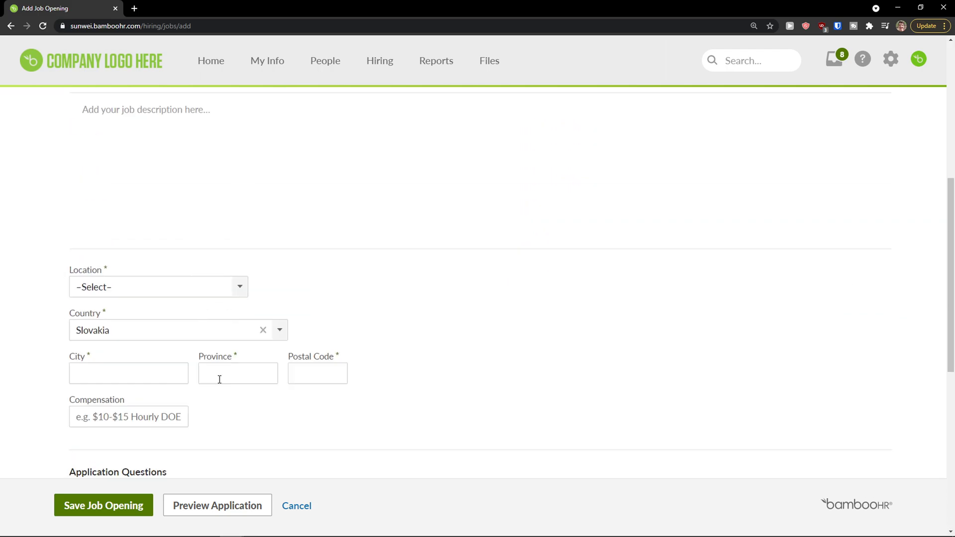
{"action": "scroll", "coordinate": [219, 380], "scroll_direction": "up", "scroll_amount": 6}
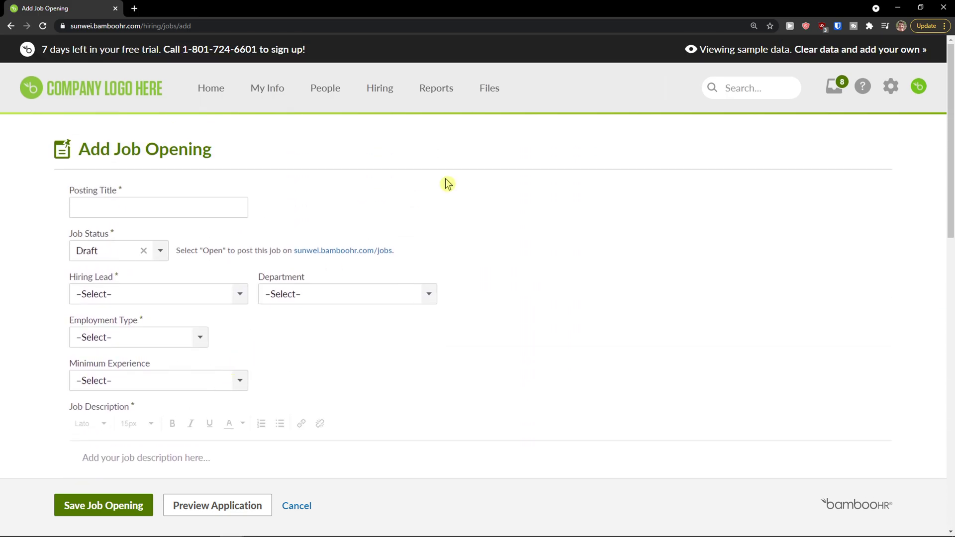
Browse the Standard Reports list, then switch to the Company Files documents.
{"action": "left_click", "coordinate": [427, 94]}
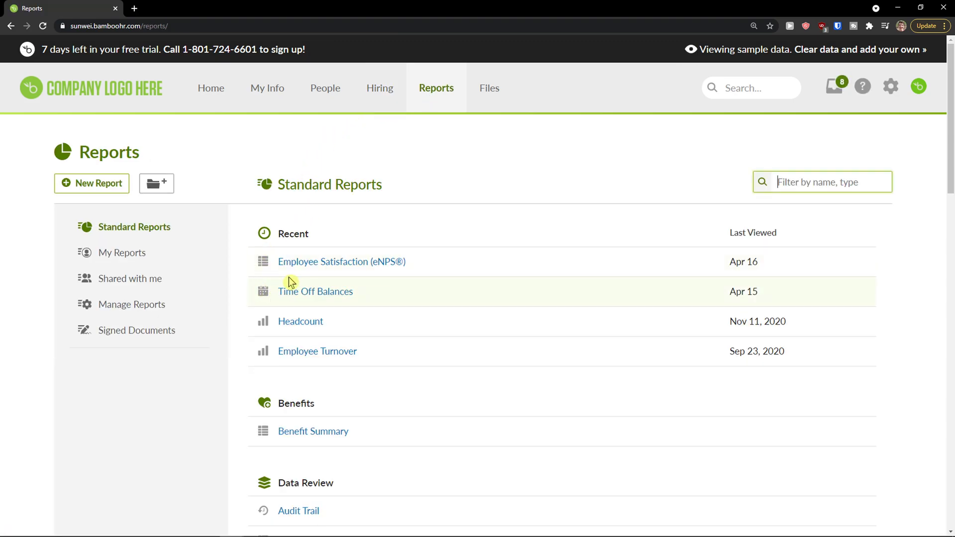
{"action": "scroll", "coordinate": [288, 277], "scroll_direction": "down", "scroll_amount": 1}
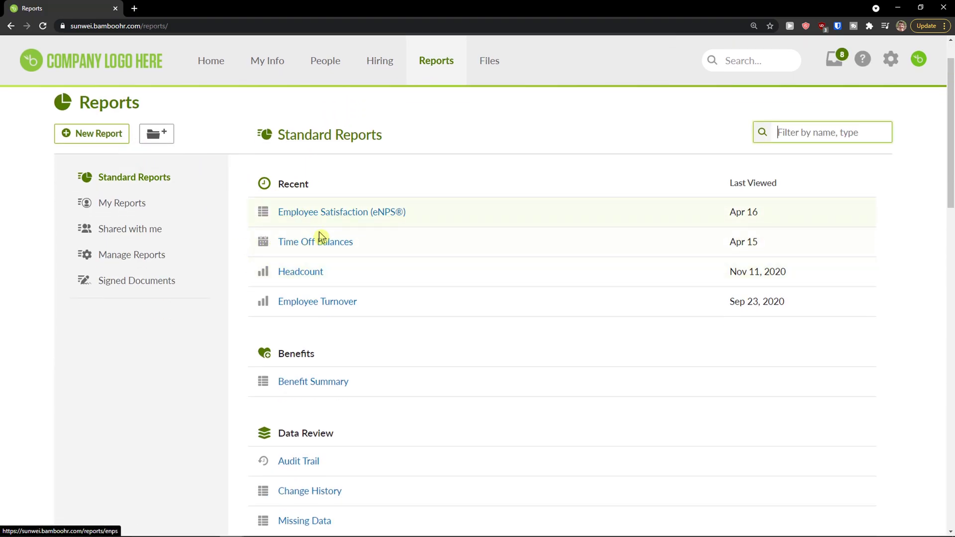
{"action": "scroll", "coordinate": [311, 309], "scroll_direction": "down", "scroll_amount": 1}
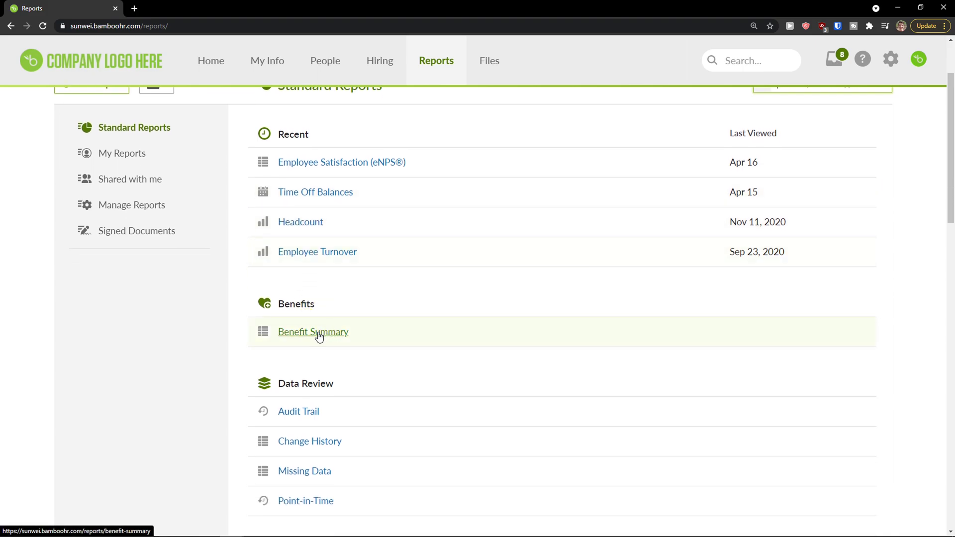
{"action": "scroll", "coordinate": [313, 337], "scroll_direction": "up", "scroll_amount": 2}
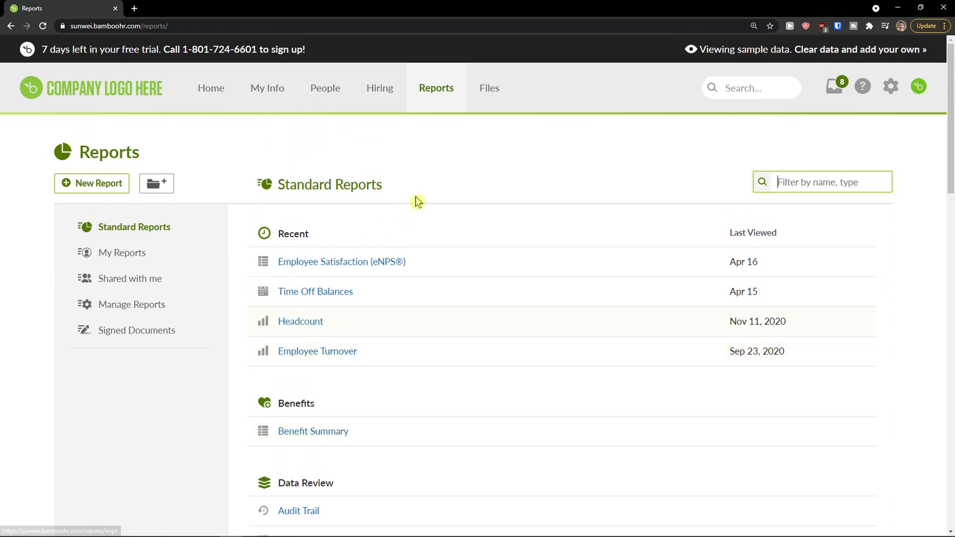
{"action": "left_click", "coordinate": [478, 98]}
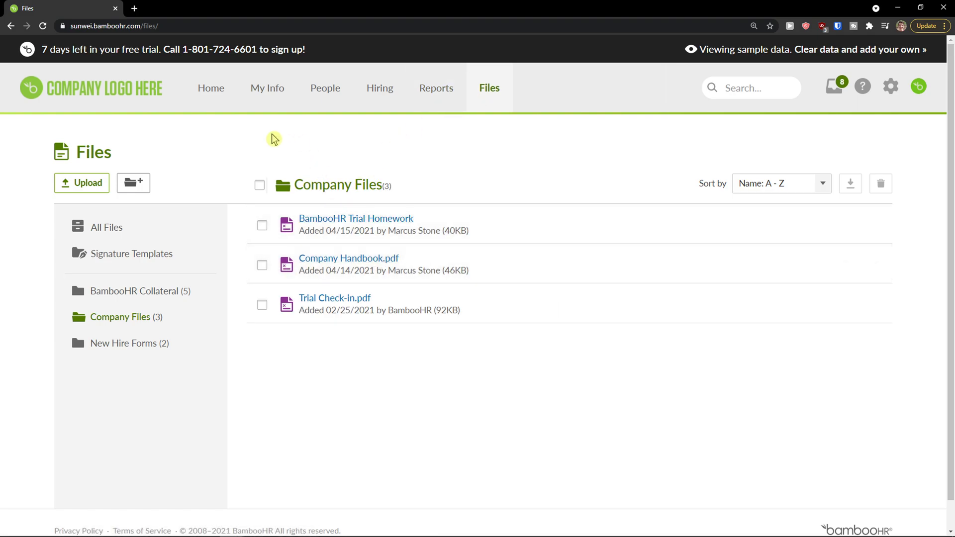
Open Settings and view Access Levels, Employee Fields, then Approvals.
{"action": "left_click", "coordinate": [893, 90]}
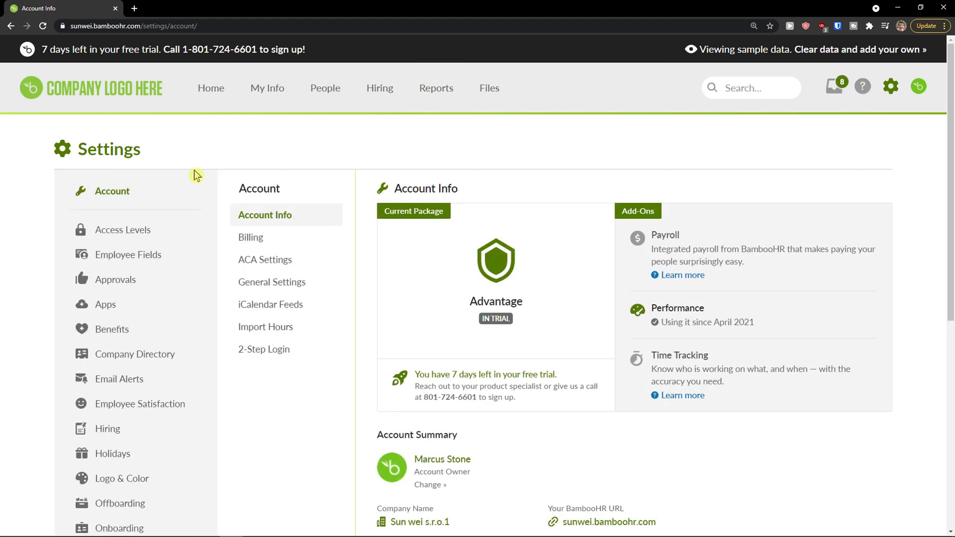
{"action": "scroll", "coordinate": [207, 175], "scroll_direction": "down", "scroll_amount": 1}
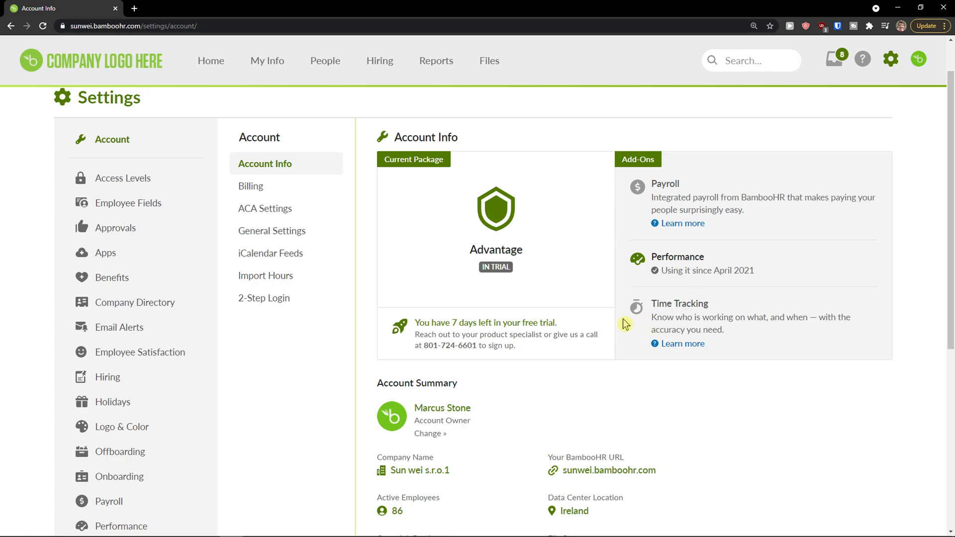
{"action": "scroll", "coordinate": [622, 320], "scroll_direction": "down", "scroll_amount": 1}
{"action": "scroll", "coordinate": [622, 320], "scroll_direction": "up", "scroll_amount": 1}
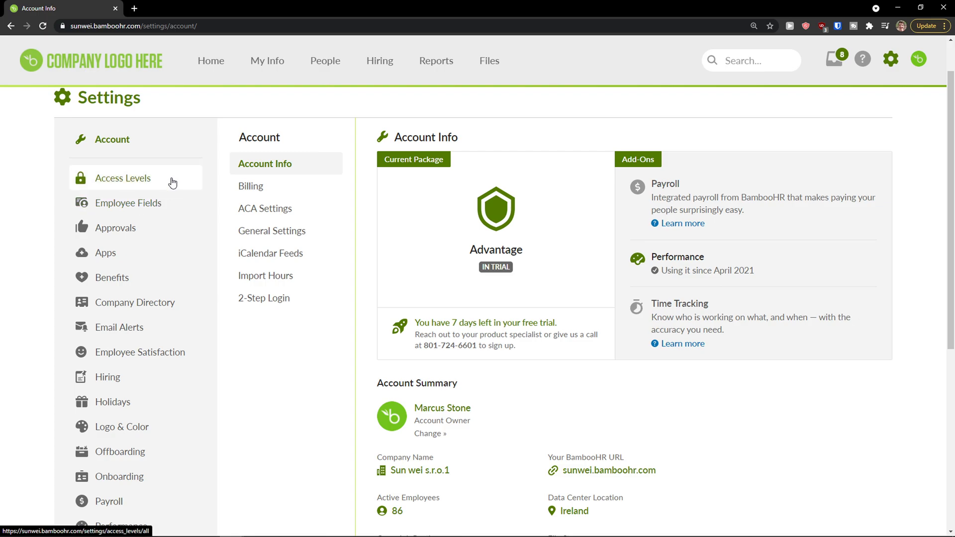
{"action": "left_click", "coordinate": [172, 184]}
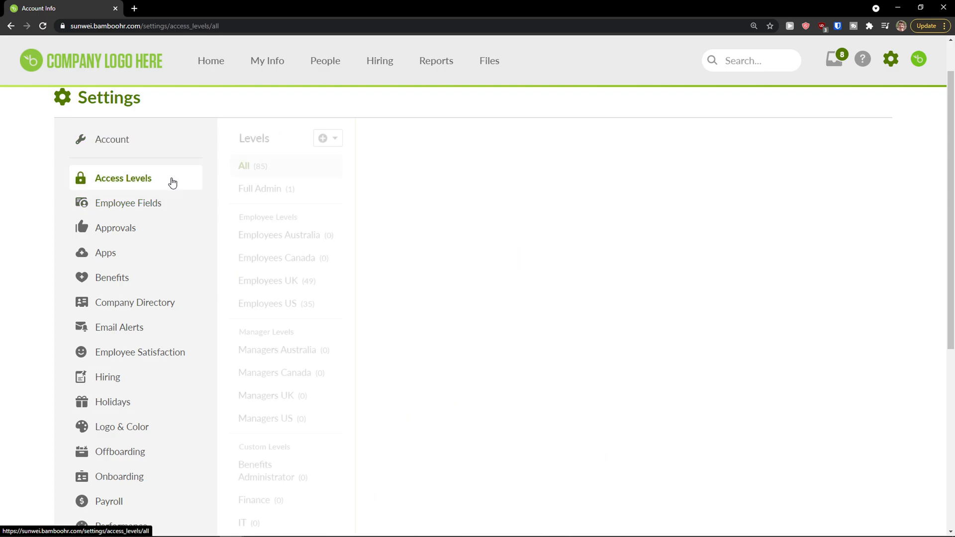
{"action": "left_click", "coordinate": [169, 204]}
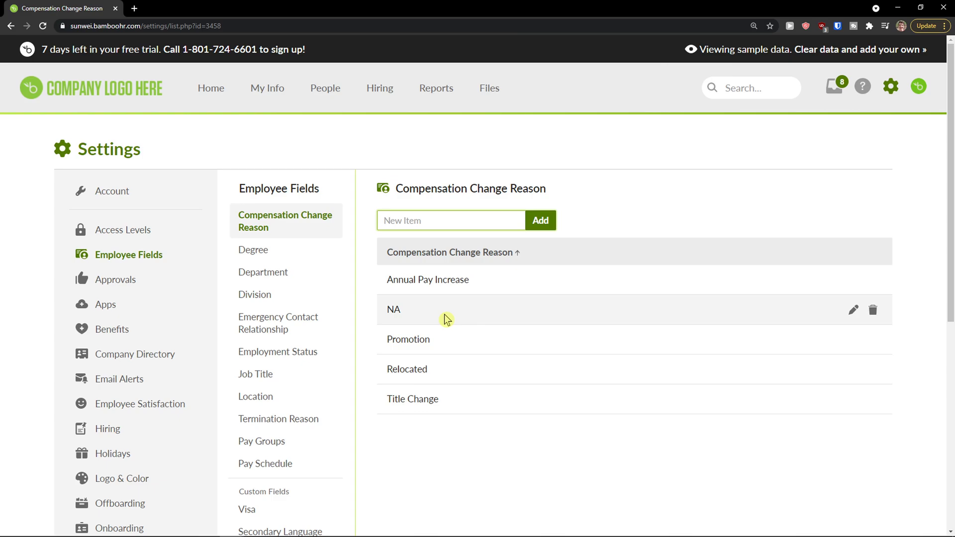
{"action": "left_click", "coordinate": [153, 228]}
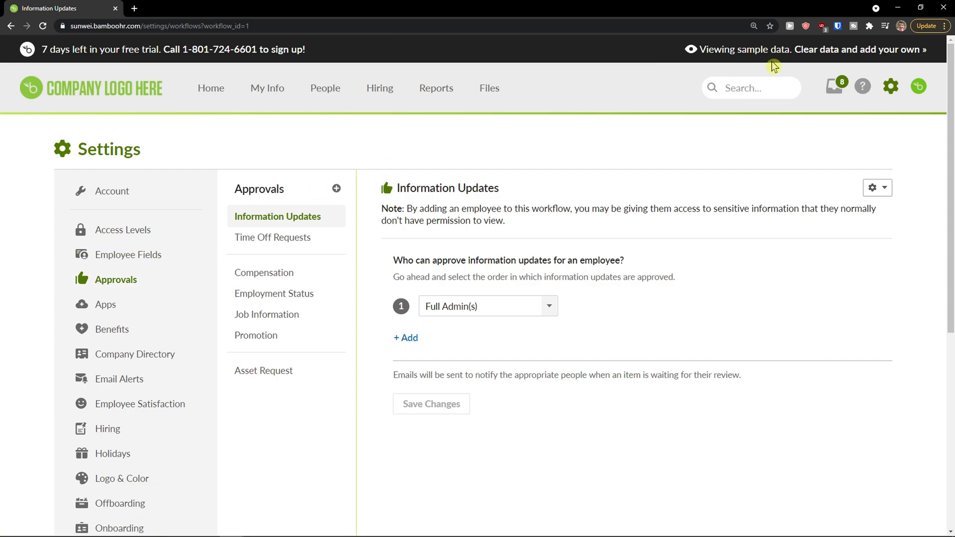
Clear all the demo data and postpone the GDPR data processing question.
{"action": "left_click", "coordinate": [809, 52]}
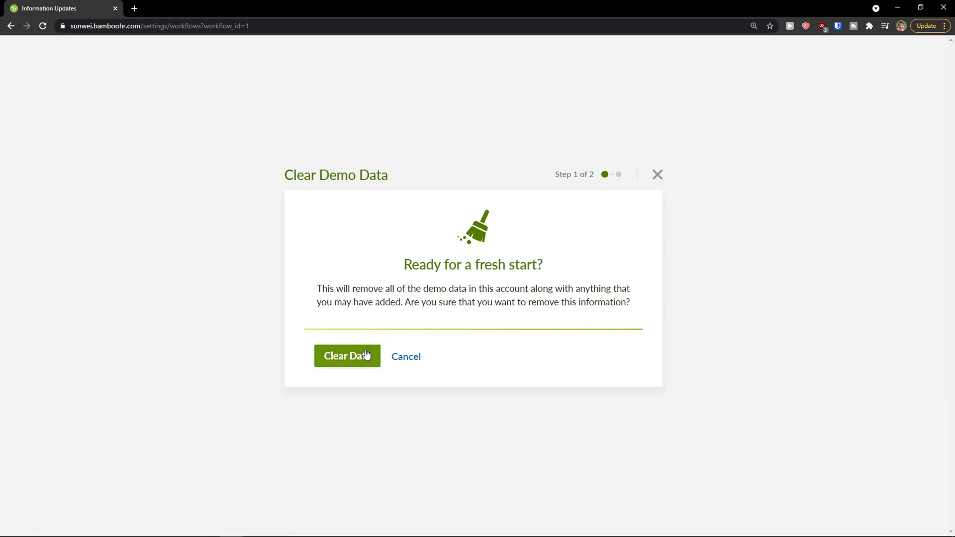
{"action": "left_click", "coordinate": [366, 354]}
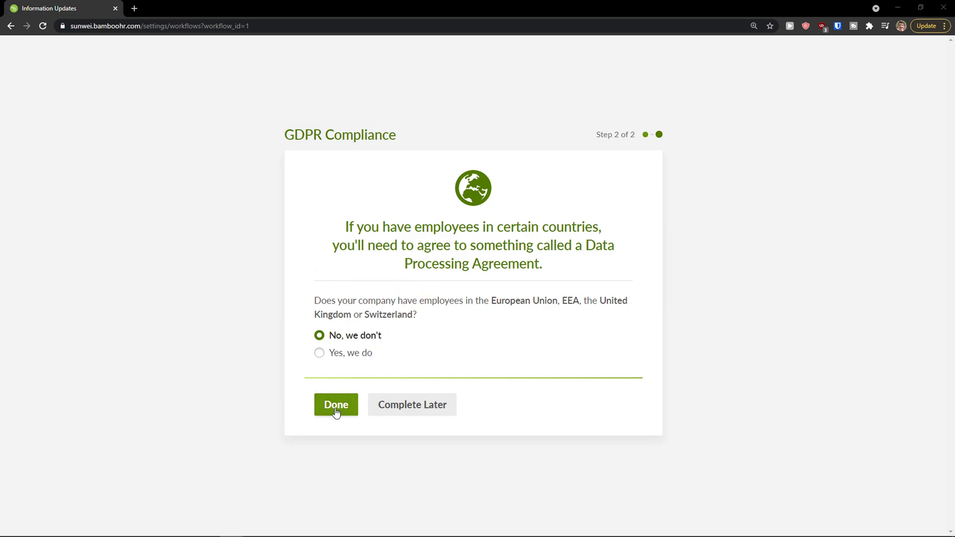
{"action": "left_click", "coordinate": [397, 411]}
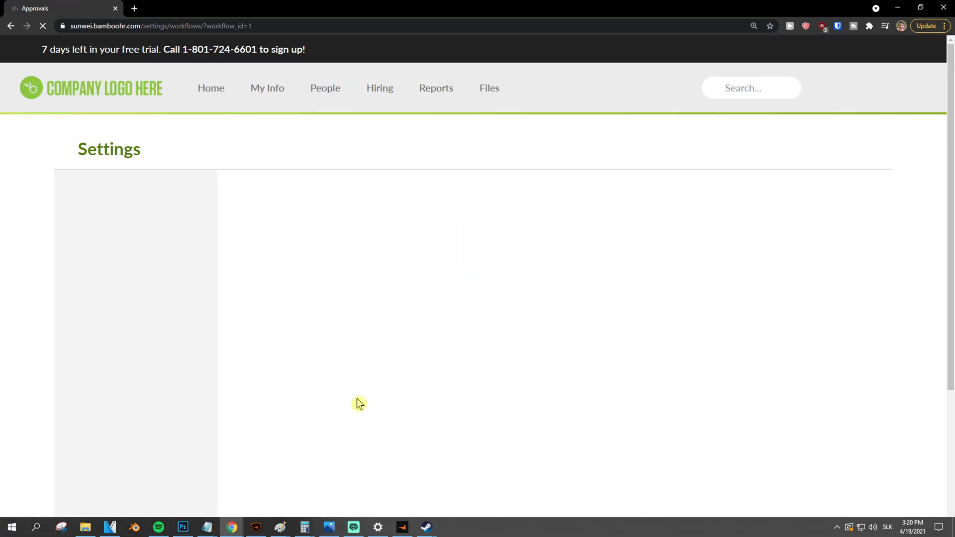
{"action": "left_click", "coordinate": [209, 90]}
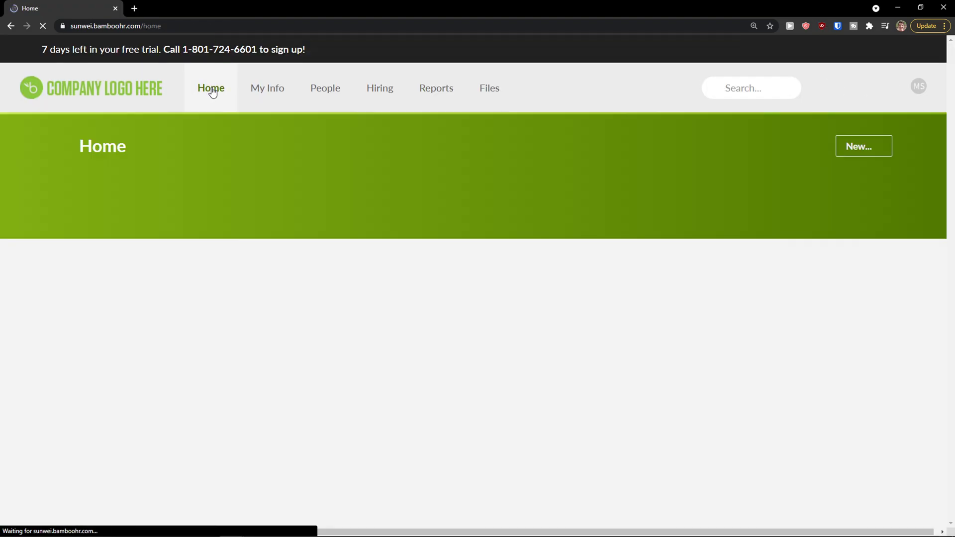
{"action": "scroll", "coordinate": [320, 262], "scroll_direction": "down", "scroll_amount": 1}
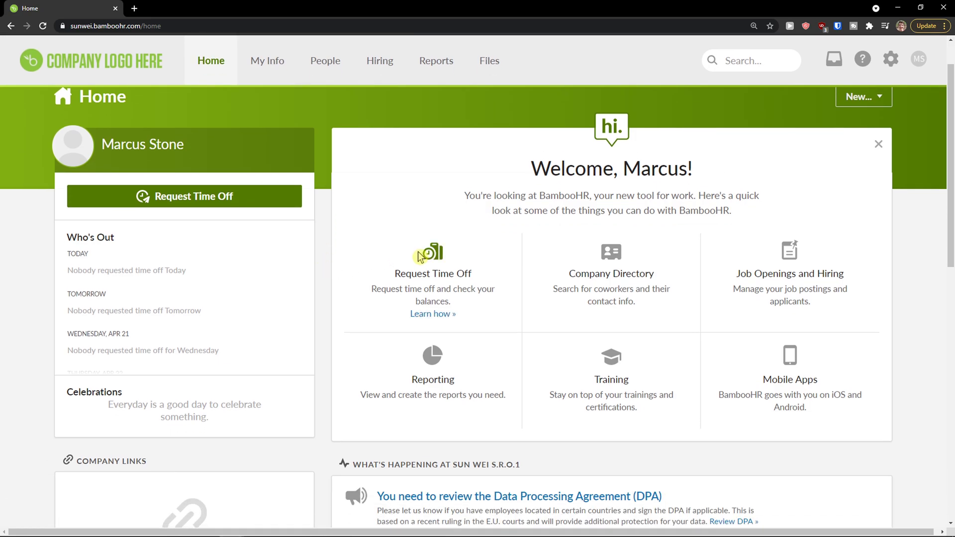
{"action": "scroll", "coordinate": [415, 265], "scroll_direction": "up", "scroll_amount": 1}
{"action": "left_click_drag", "start_coordinate": [464, 243], "coordinate": [741, 256]}
{"action": "scroll", "coordinate": [742, 256], "scroll_direction": "down", "scroll_amount": 1}
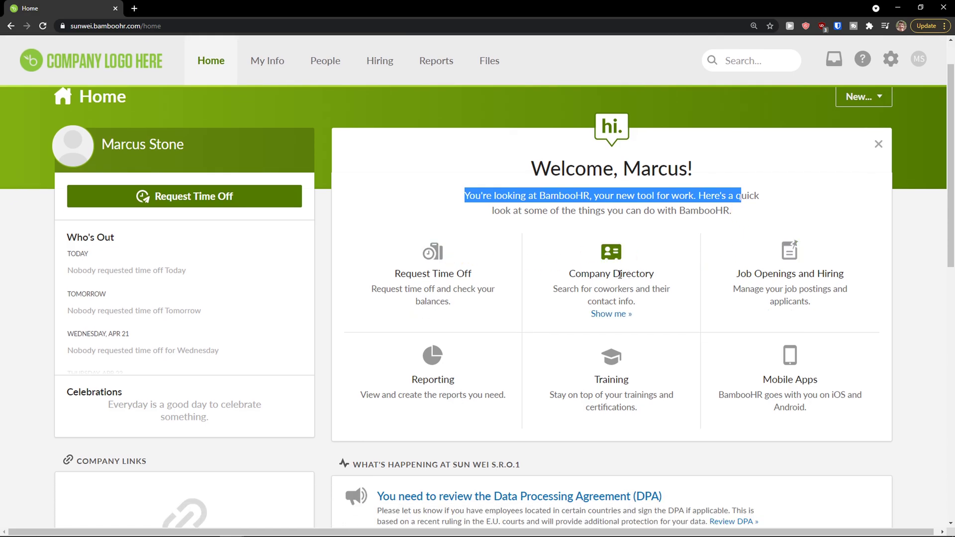
{"action": "triple_click", "coordinate": [621, 320]}
{"action": "left_click", "coordinate": [621, 320]}
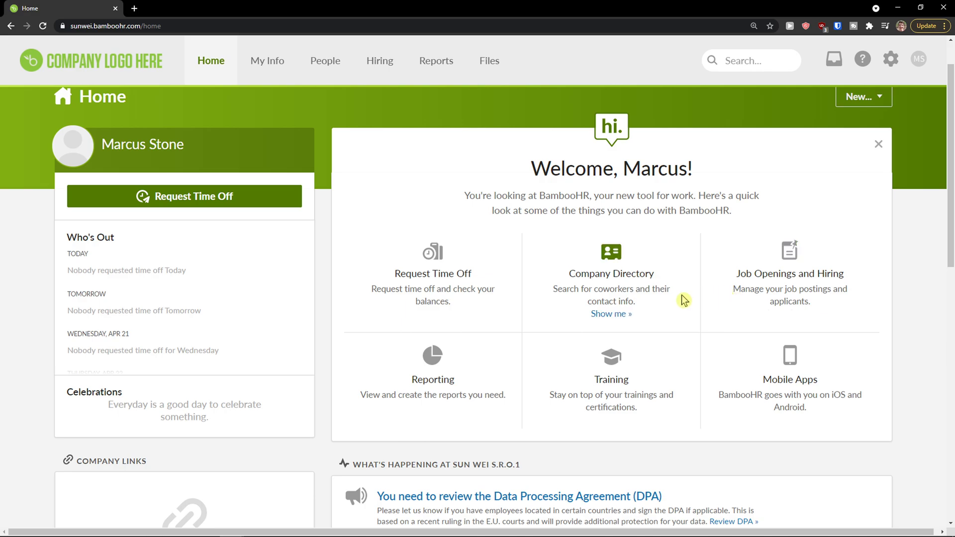
{"action": "scroll", "coordinate": [546, 296], "scroll_direction": "down", "scroll_amount": 1}
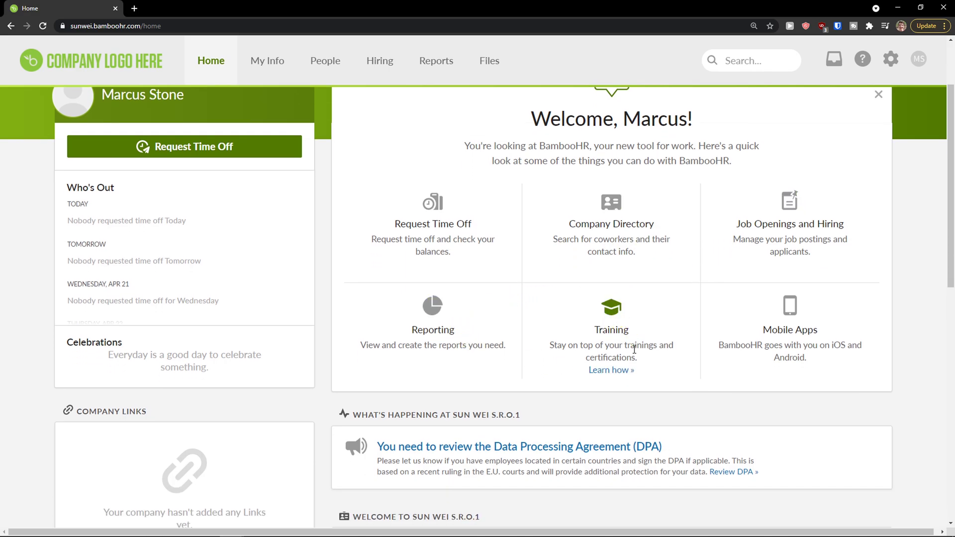
{"action": "scroll", "coordinate": [149, 266], "scroll_direction": "up", "scroll_amount": 1}
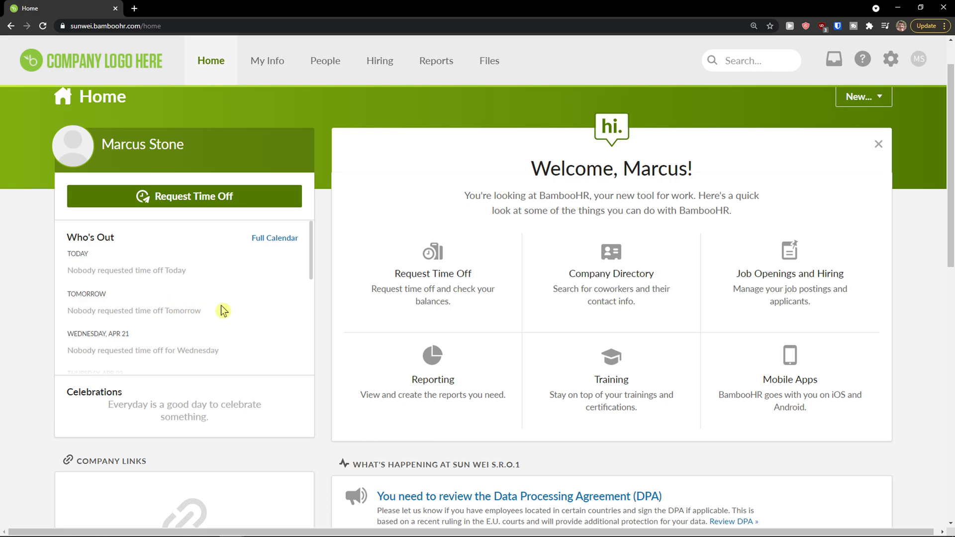
{"action": "scroll", "coordinate": [224, 309], "scroll_direction": "down", "scroll_amount": 3}
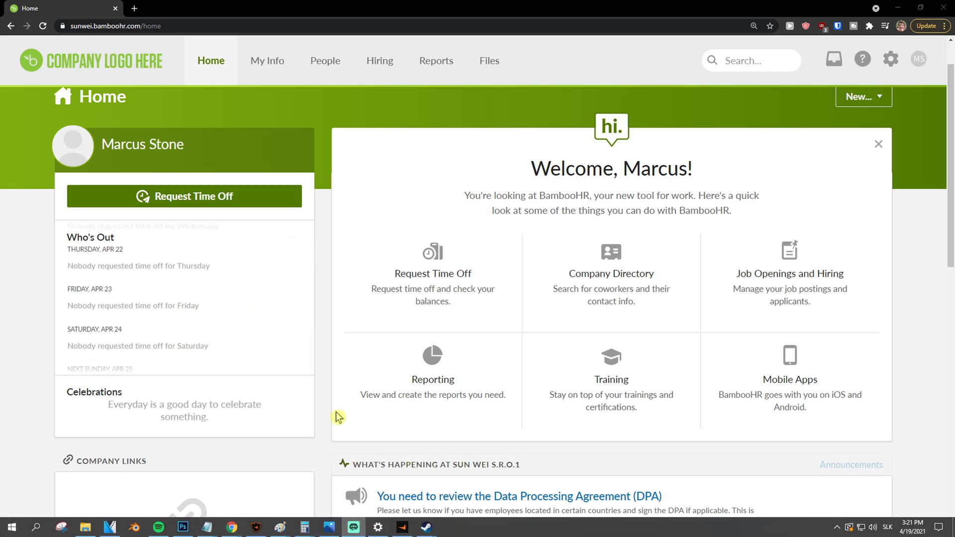
{"action": "scroll", "coordinate": [349, 363], "scroll_direction": "up", "scroll_amount": 1}
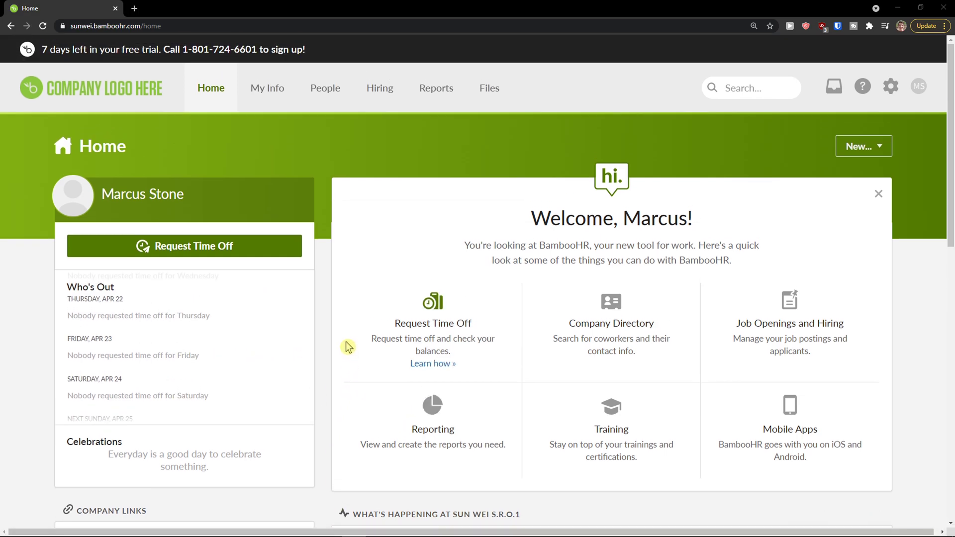